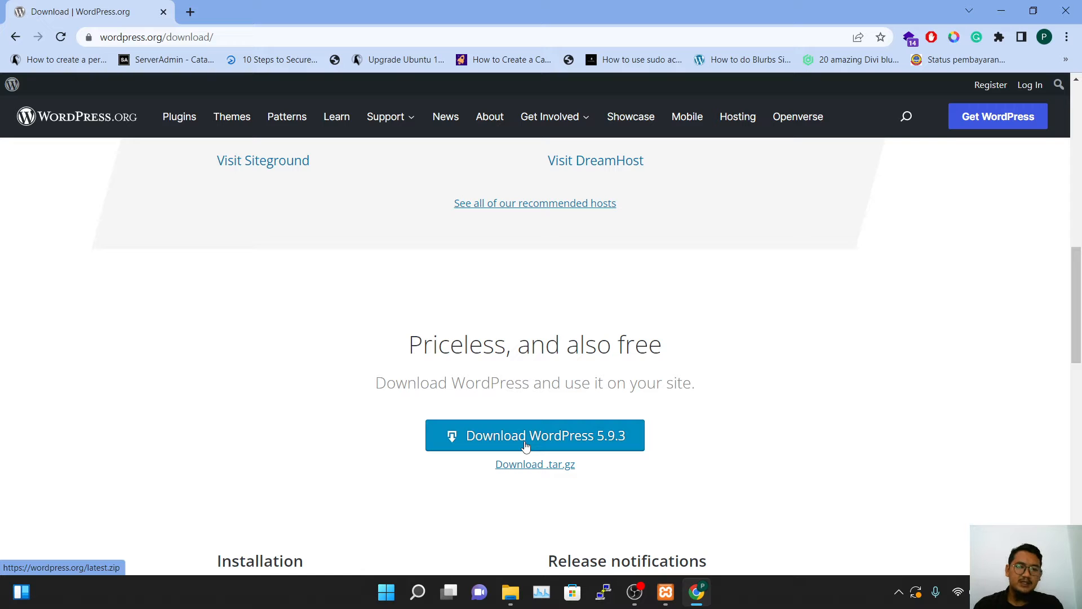
Download the WordPress 5.9.3 zip and show the browser's Downloads list
{"action": "left_click", "coordinate": [460, 435]}
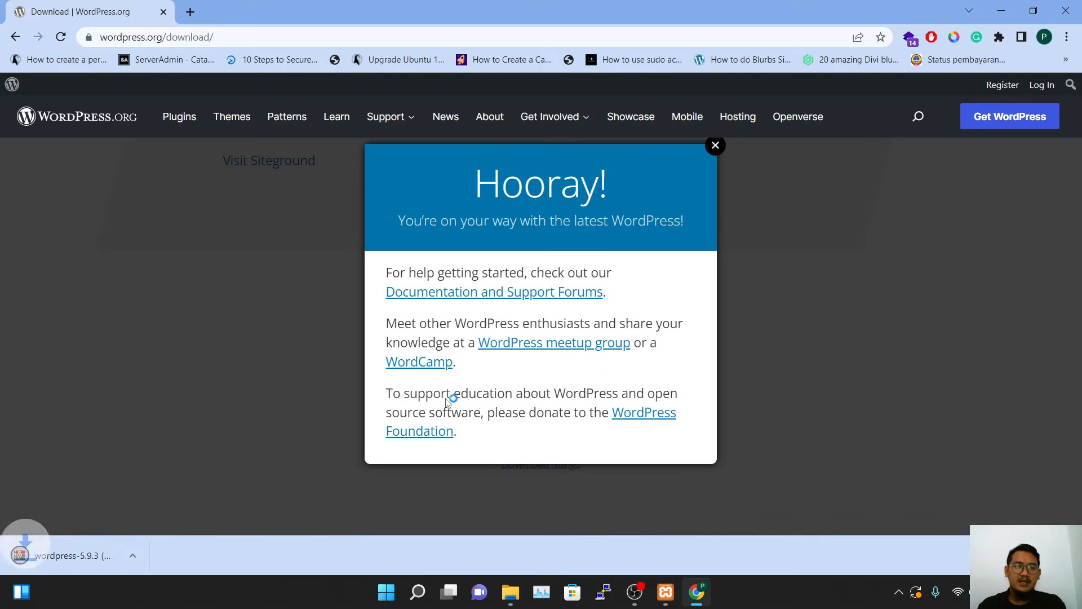
{"action": "left_click", "coordinate": [715, 146]}
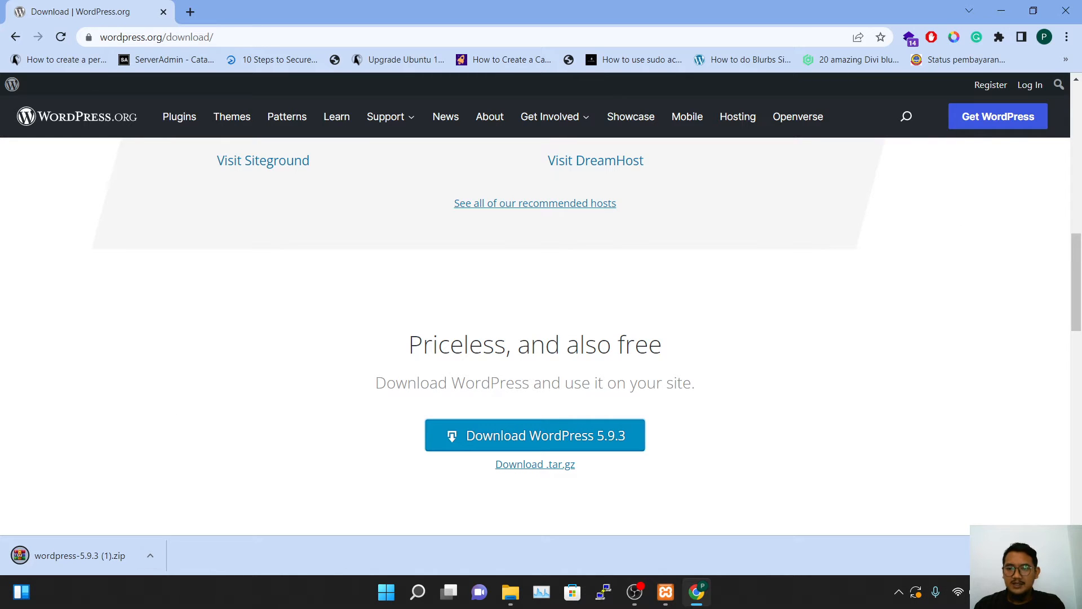
{"action": "key", "text": "ctrl+j"}
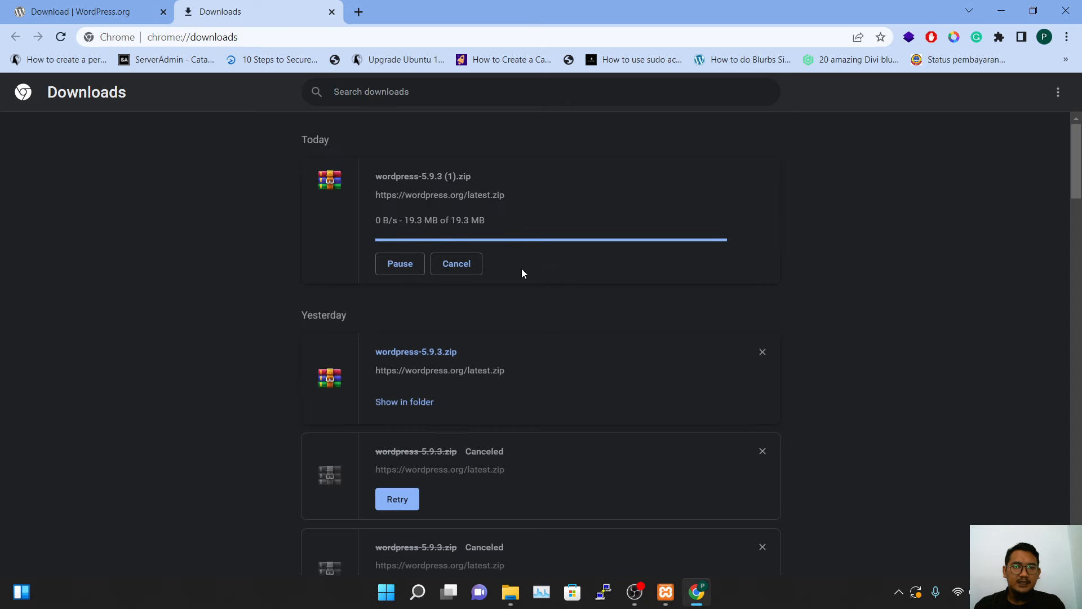
Go to C:\xampp\htdocs in a maximized Explorer window and open wordpress-5.9.3.zip in WinRAR
{"action": "left_click", "coordinate": [408, 401]}
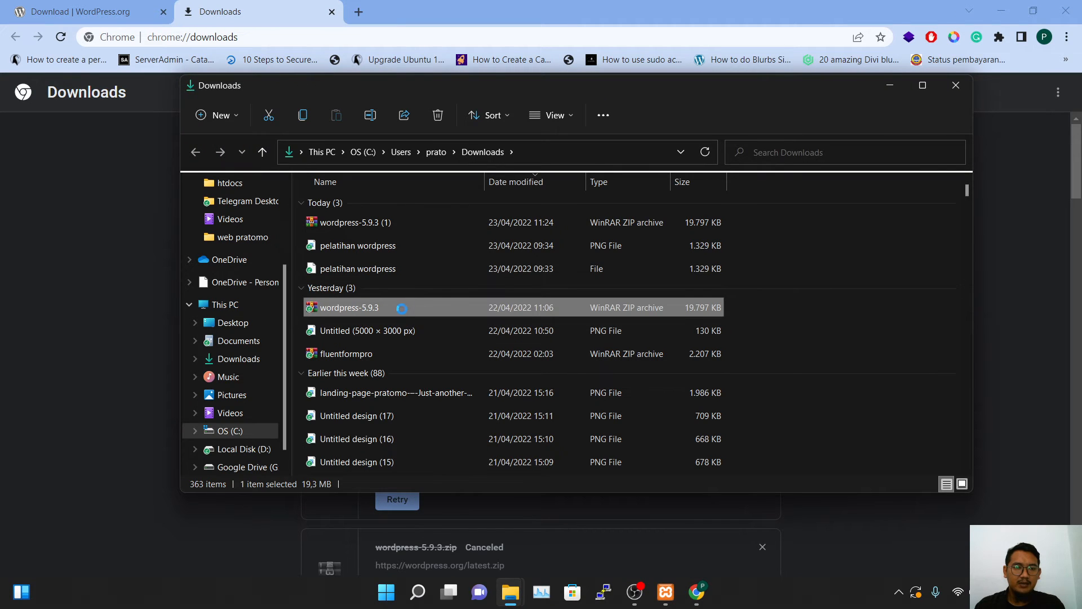
{"action": "left_click", "coordinate": [230, 431]}
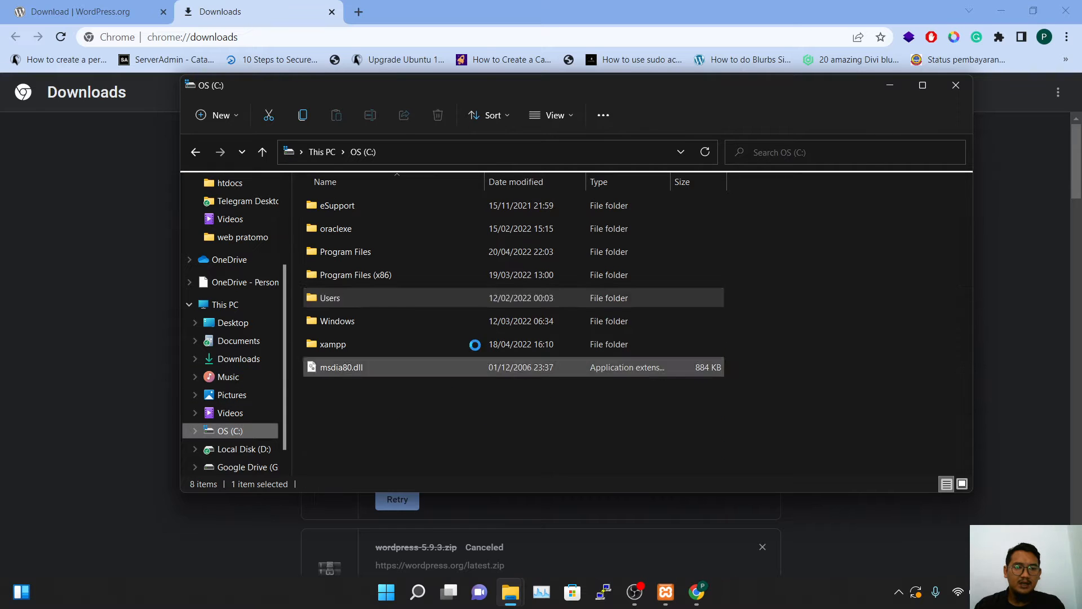
{"action": "double_click", "coordinate": [337, 344]}
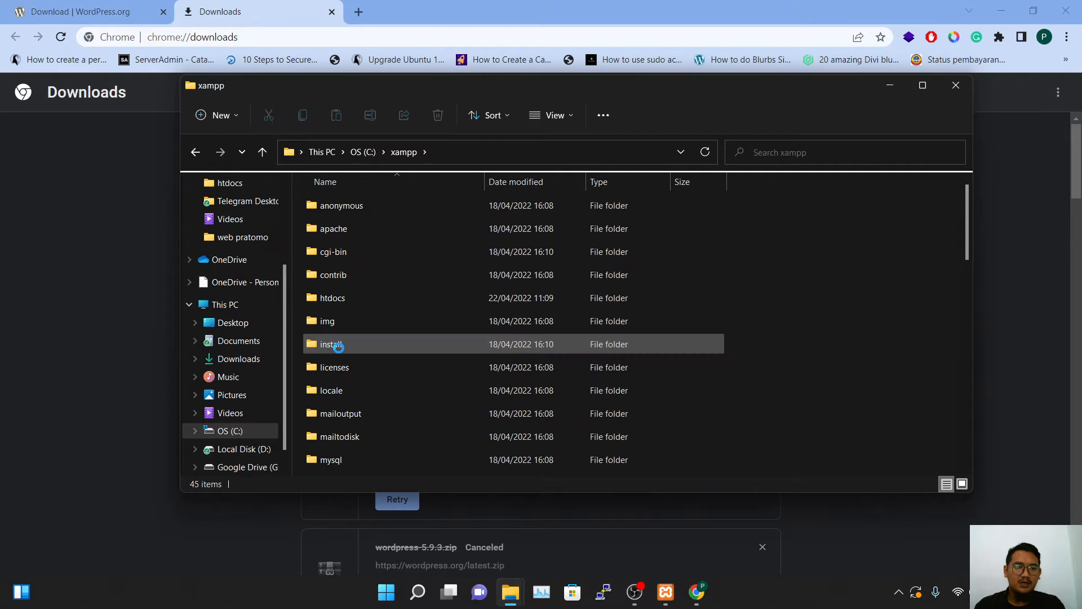
{"action": "double_click", "coordinate": [433, 87]}
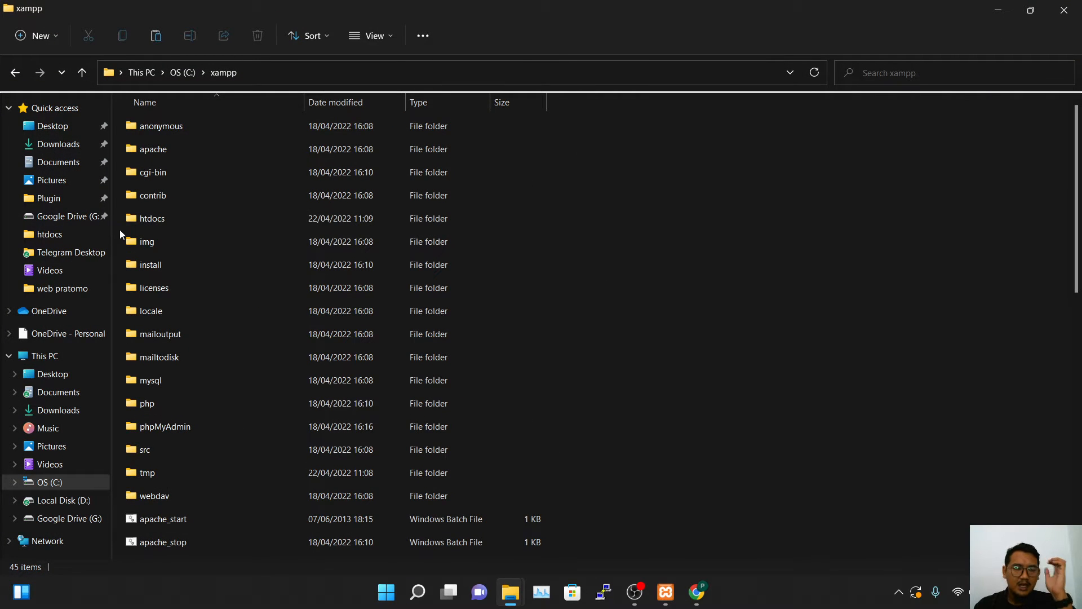
{"action": "left_click", "coordinate": [49, 482]}
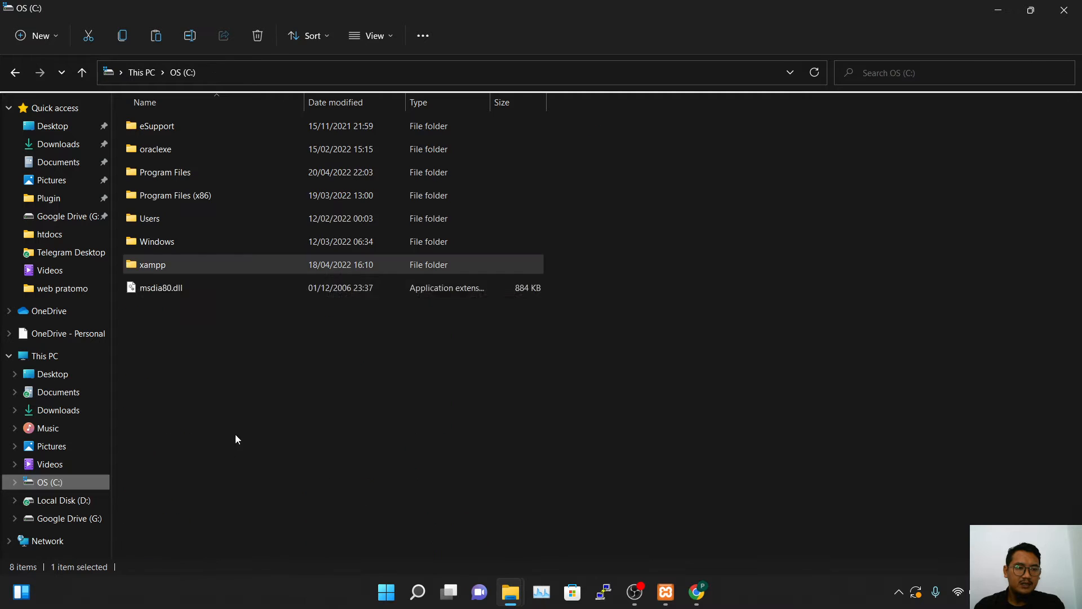
{"action": "double_click", "coordinate": [169, 263]}
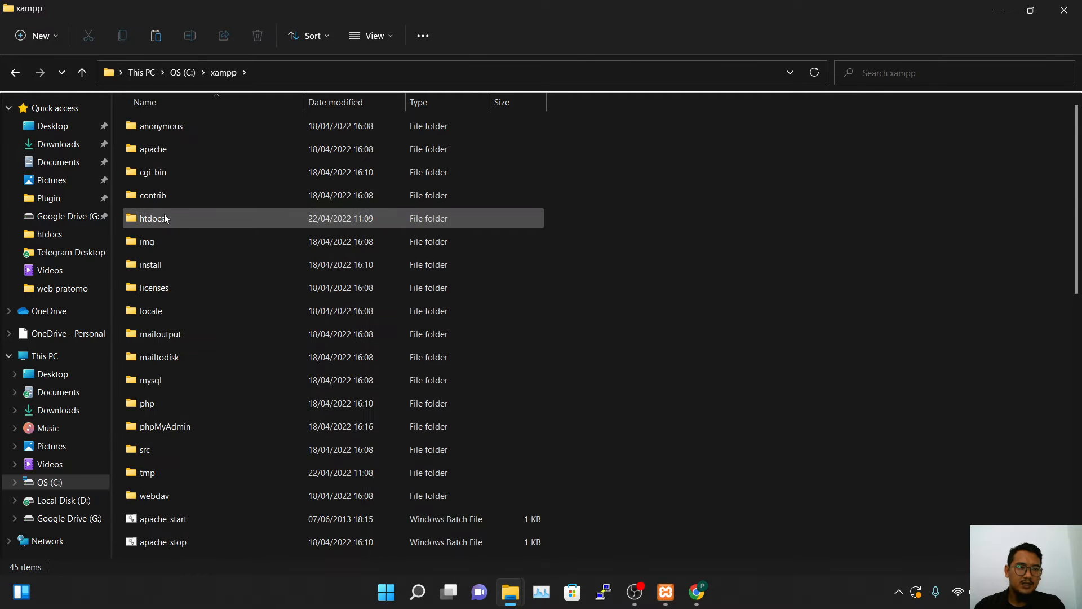
{"action": "double_click", "coordinate": [162, 218]}
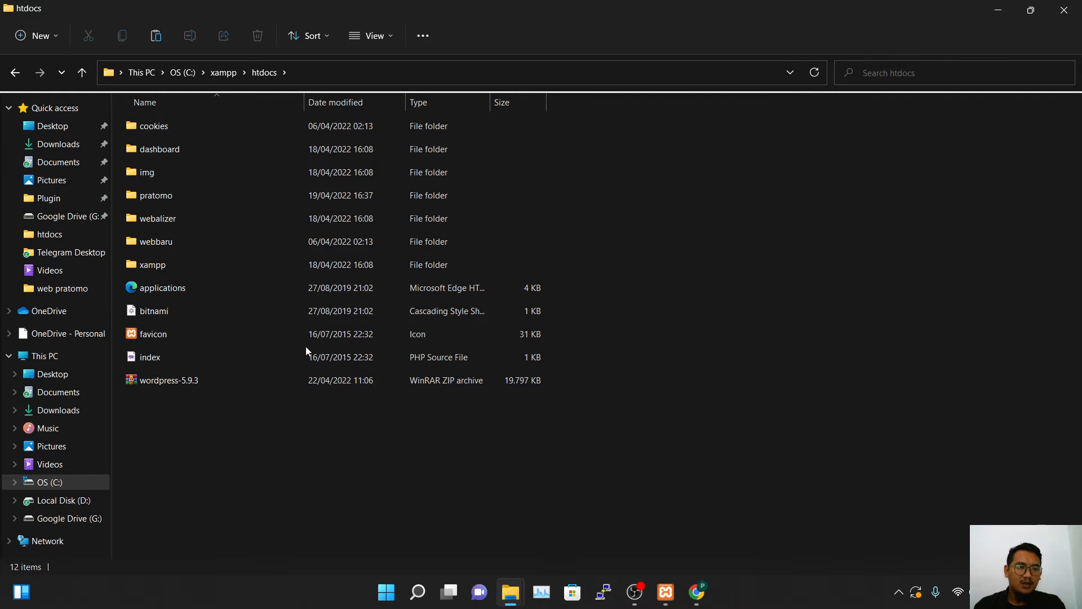
{"action": "double_click", "coordinate": [176, 382]}
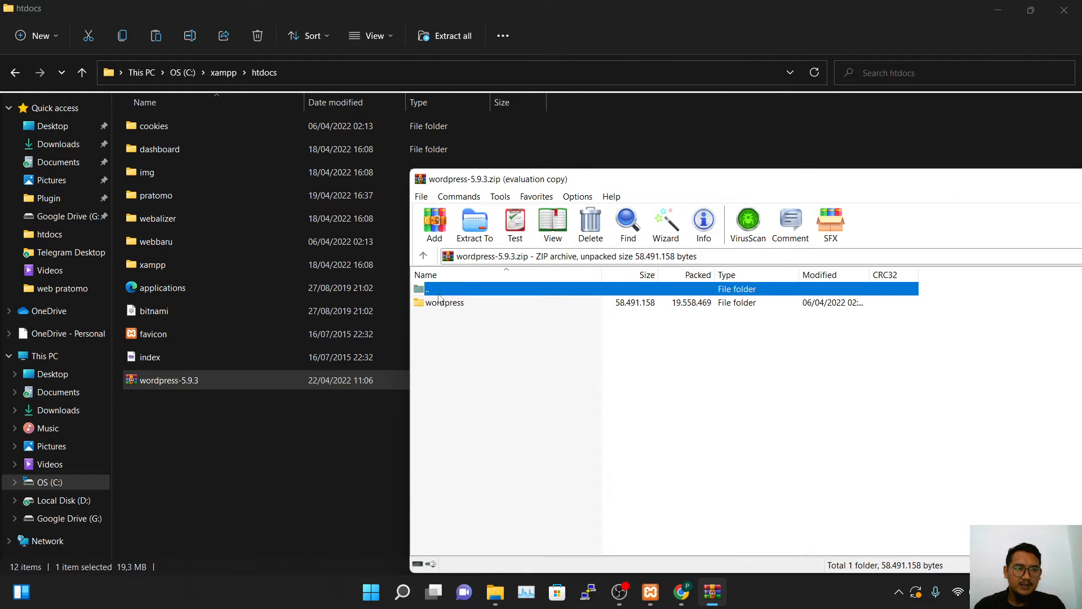
Extract the wordpress folder from the WinRAR archive into xampp\htdocs
{"action": "left_click_drag", "start_coordinate": [443, 305], "coordinate": [239, 432]}
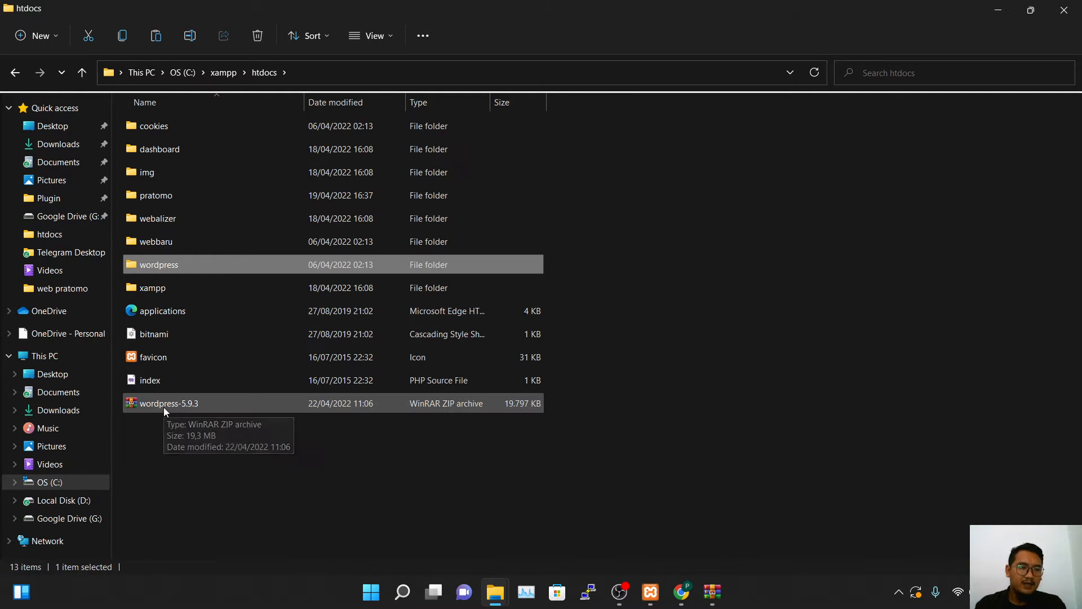
Look inside the extracted wordpress folder, return to htdocs, and minimize File Explorer
{"action": "mouse_move", "coordinate": [158, 261]}
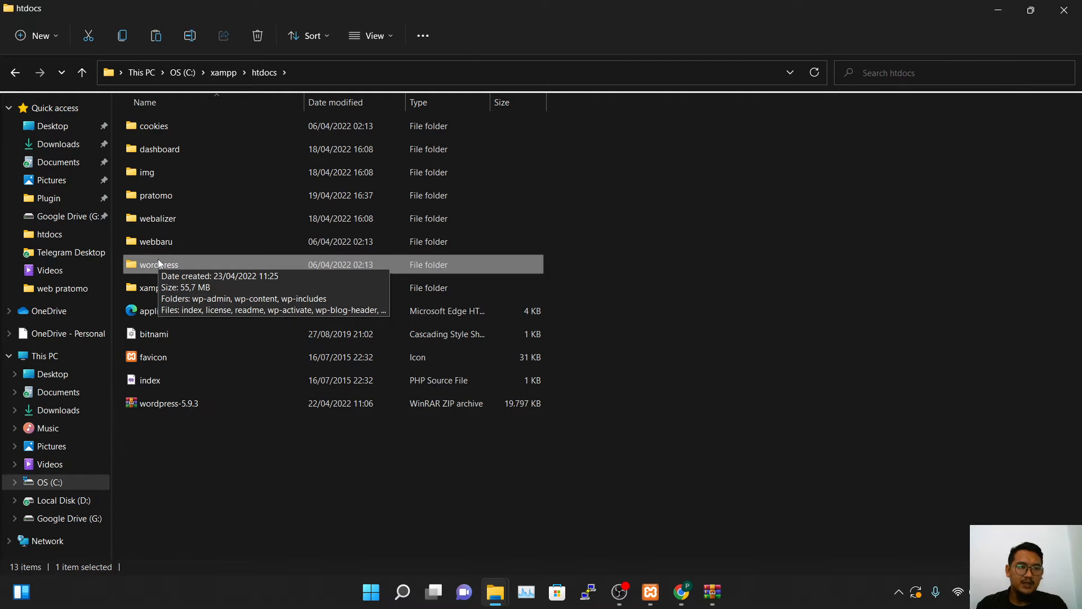
{"action": "double_click", "coordinate": [163, 263]}
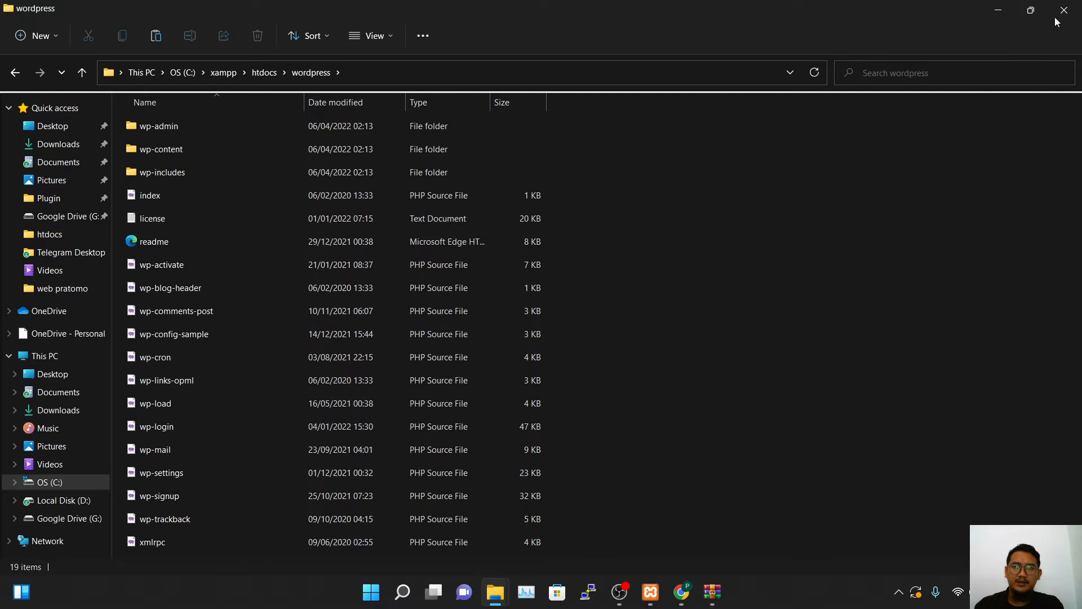
{"action": "left_click", "coordinate": [14, 72]}
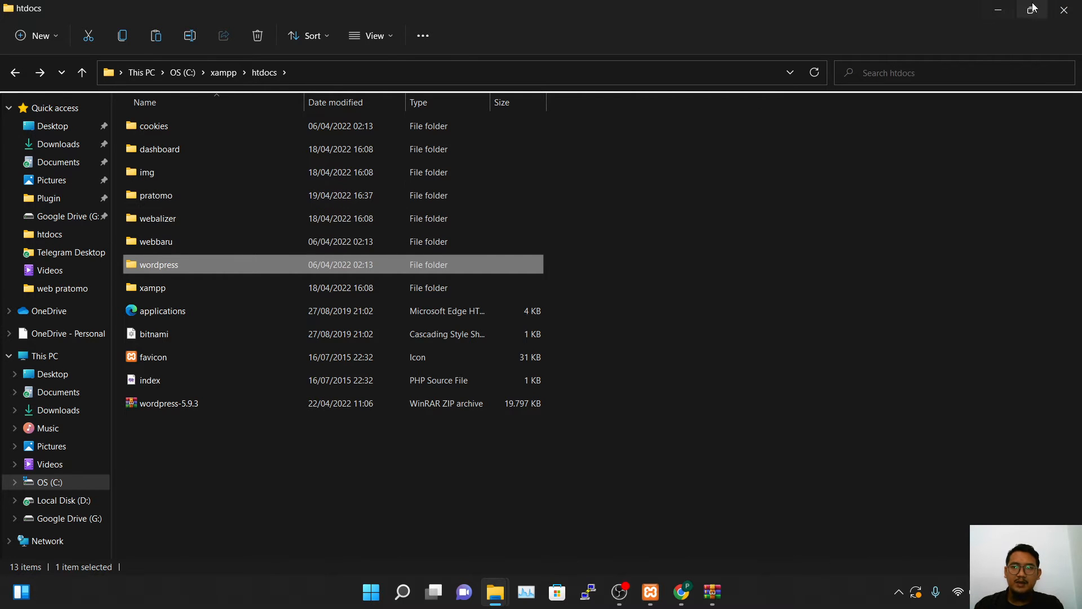
{"action": "left_click", "coordinate": [998, 9]}
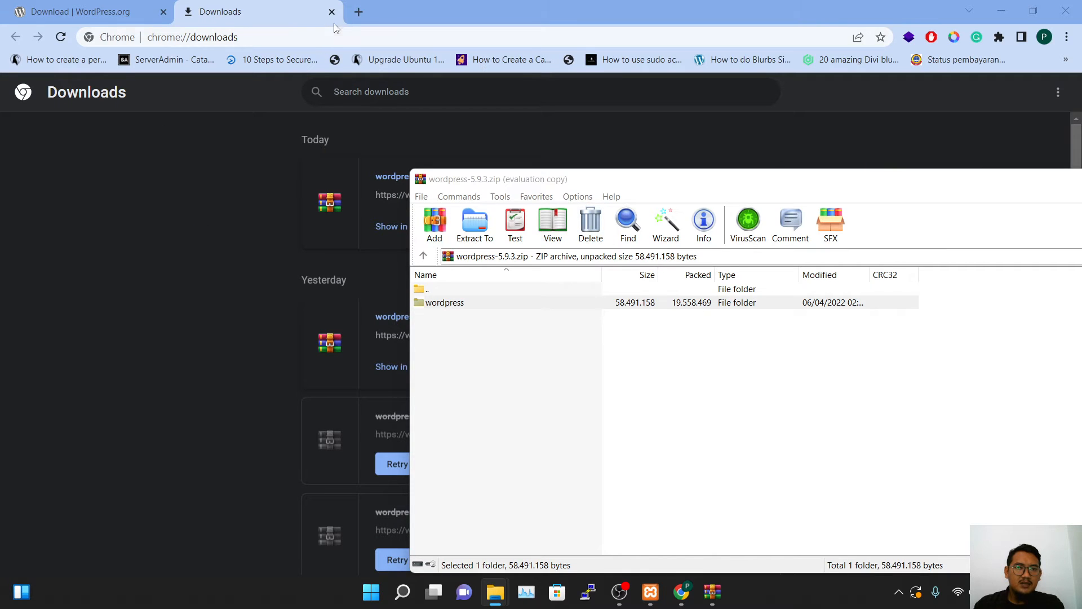
Try localhost in a new tab, which refuses to connect, then bring up XAMPP Control Panel
{"action": "left_click", "coordinate": [357, 12]}
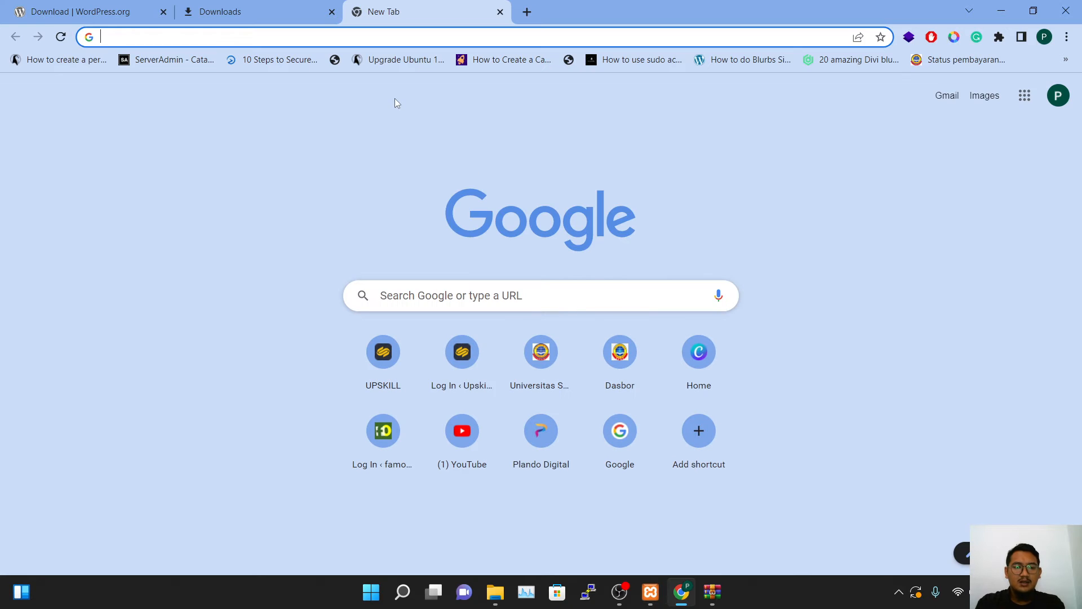
{"action": "type", "text": "local"}
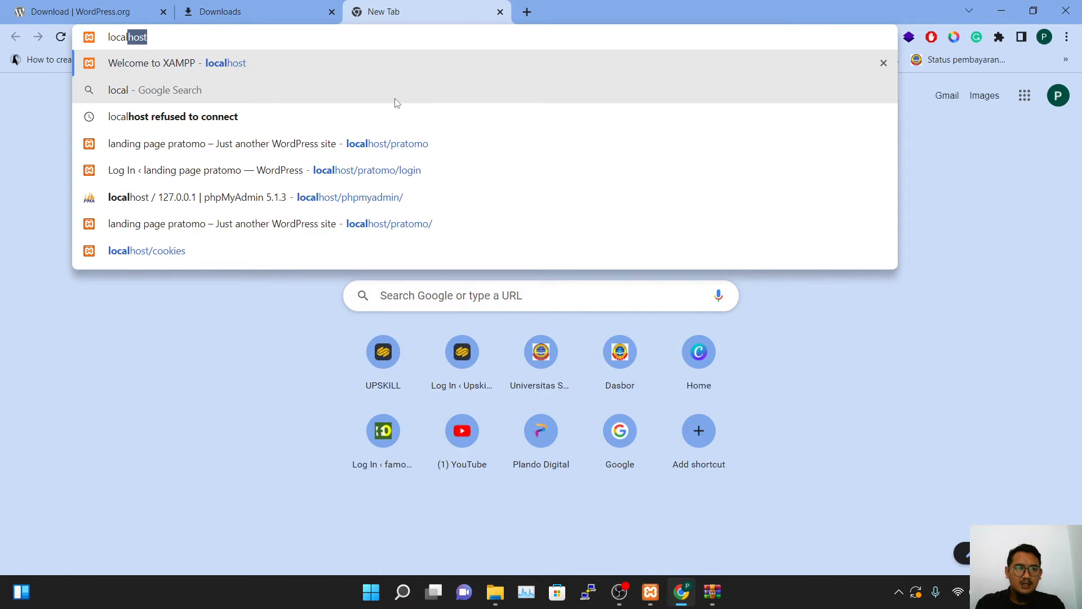
{"action": "key", "text": "Return"}
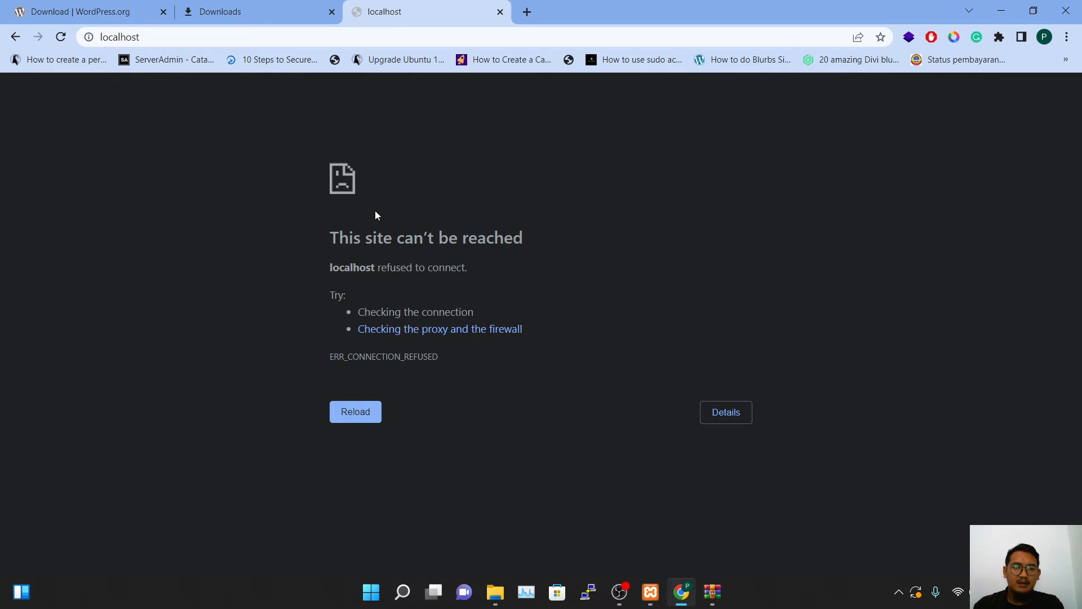
{"action": "left_click", "coordinate": [650, 591]}
{"action": "left_click_drag", "start_coordinate": [160, 4], "coordinate": [658, 137]}
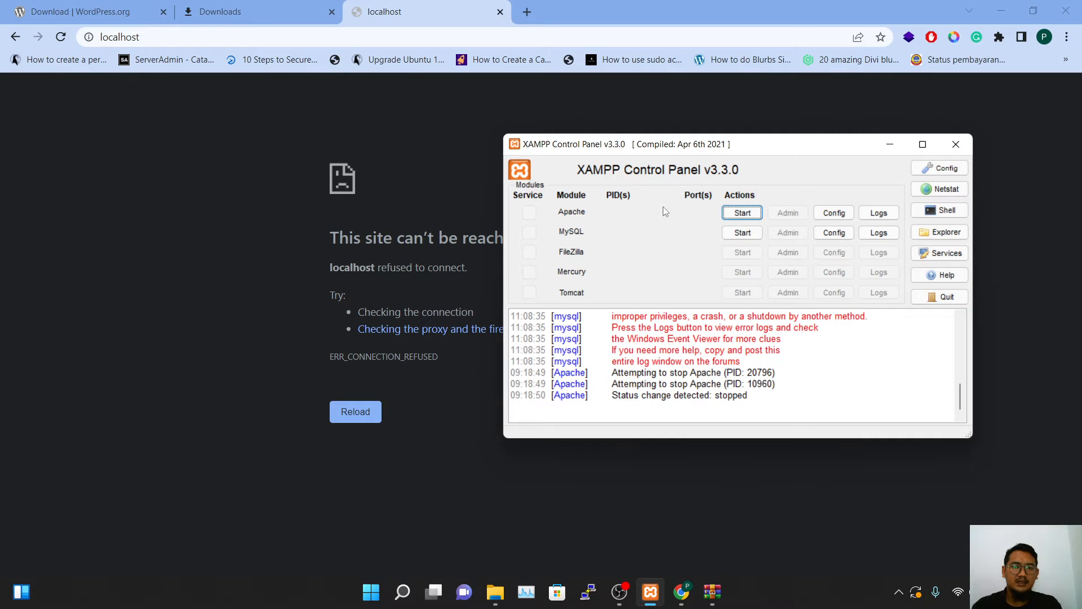
Start Apache and MySQL, close the panel, and reload localhost to show the XAMPP welcome page
{"action": "left_click", "coordinate": [745, 216]}
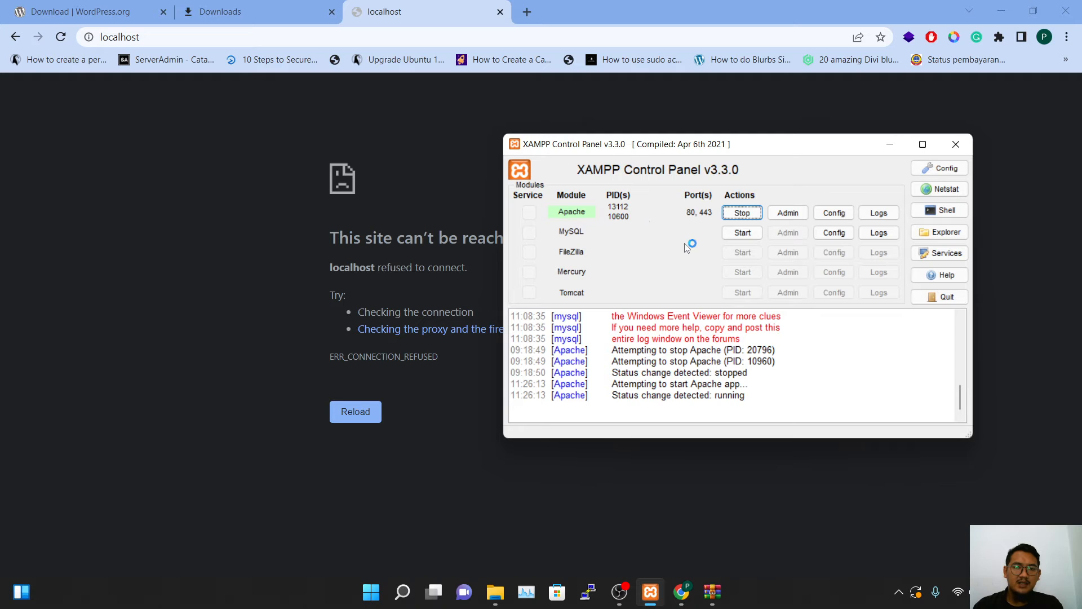
{"action": "left_click", "coordinate": [742, 232]}
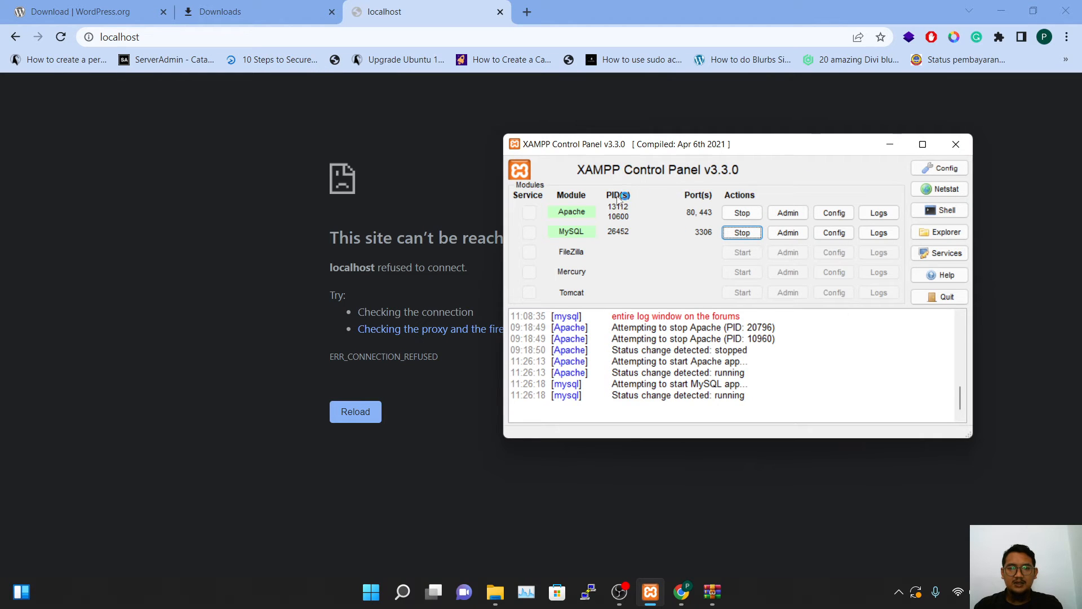
{"action": "left_click", "coordinate": [957, 144]}
{"action": "left_click", "coordinate": [61, 37]}
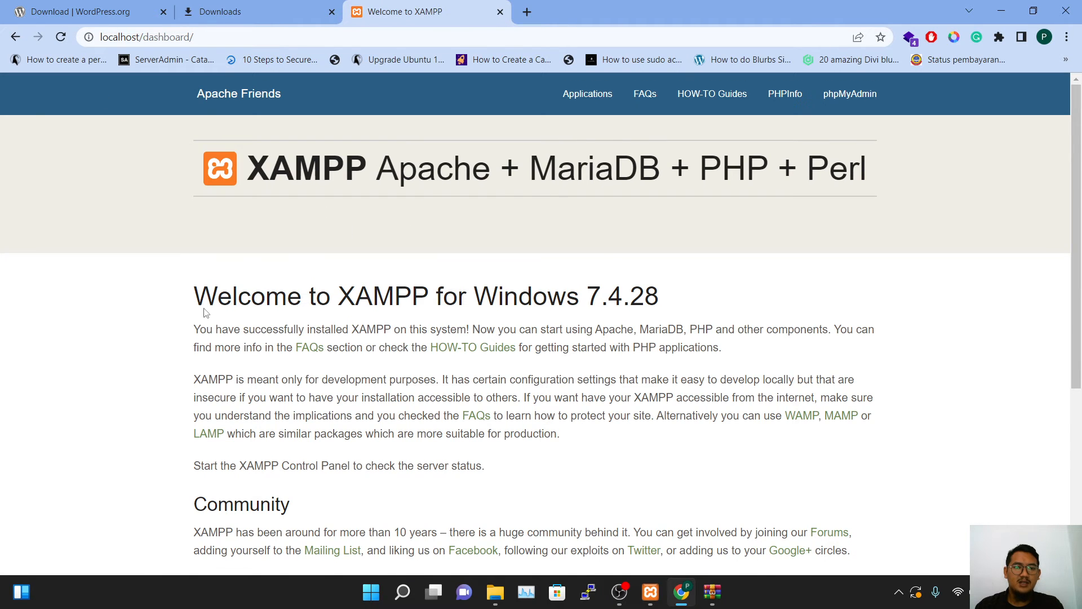
Change the address from localhost/dashboard to localhost/wordpress/ and load it
{"action": "scroll", "coordinate": [536, 219], "scroll_direction": "down", "scroll_amount": 5}
{"action": "scroll", "coordinate": [536, 203], "scroll_direction": "up", "scroll_amount": 5}
{"action": "double_click", "coordinate": [167, 39]}
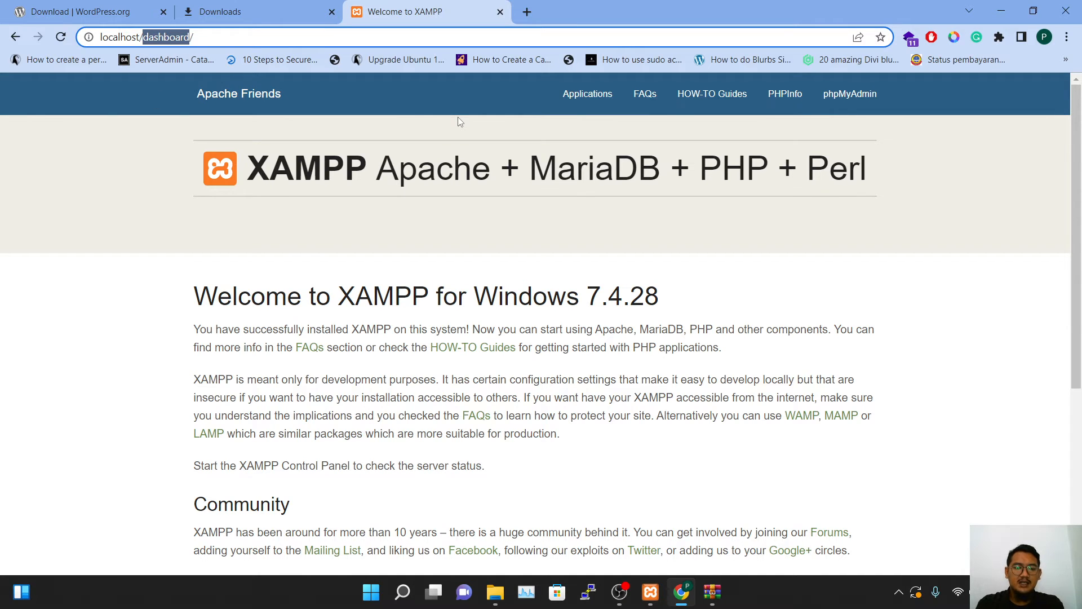
{"action": "type", "text": "wordpress"}
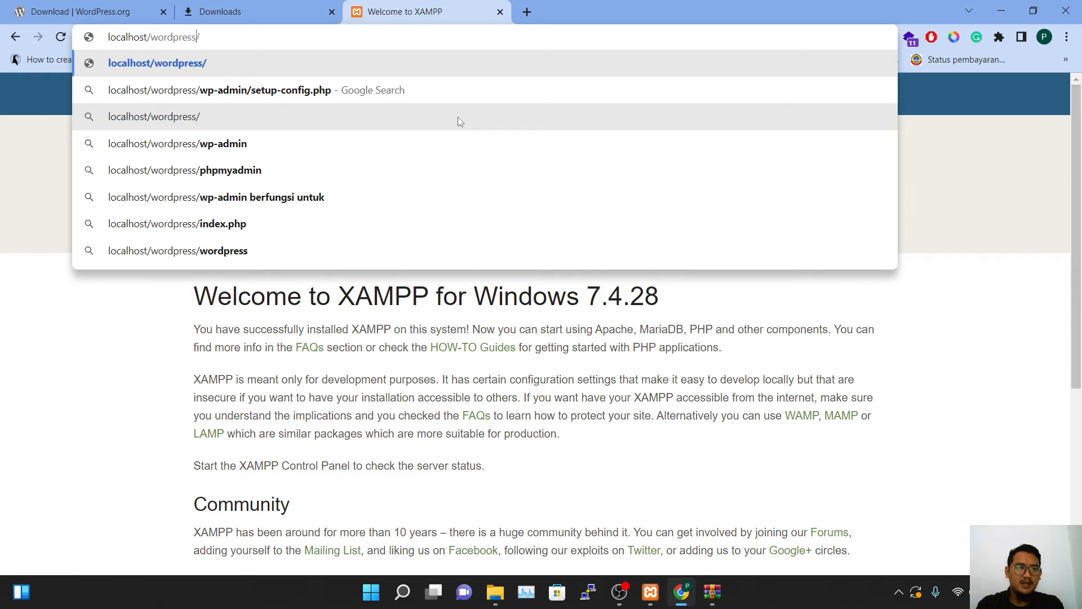
{"action": "key", "text": "Return"}
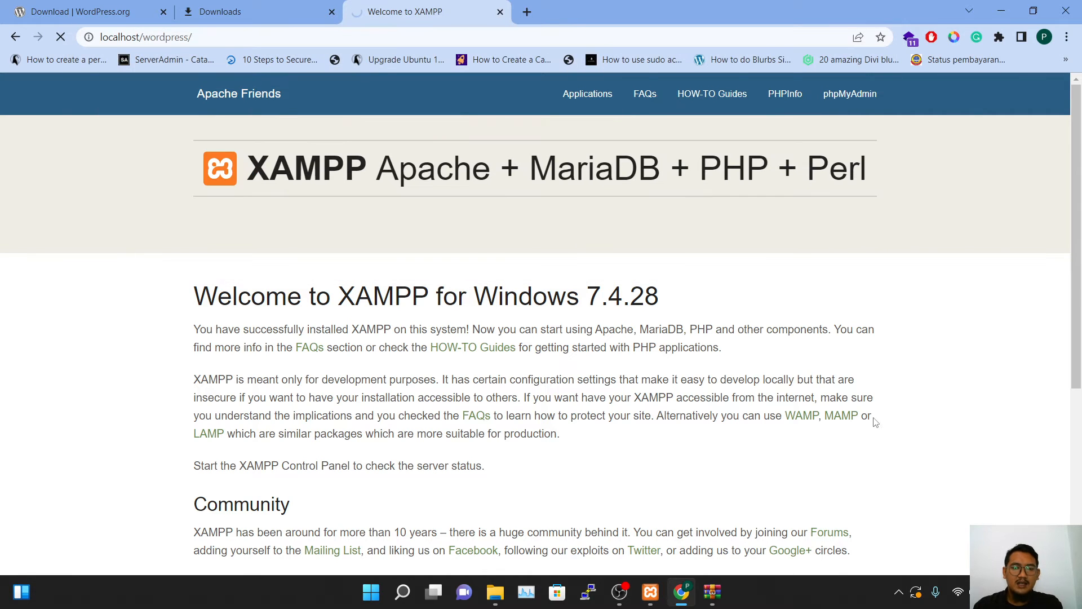
Close the Videos window, select the pratomo folder in htdocs, then switch back to Chrome
{"action": "mouse_move", "coordinate": [494, 592]}
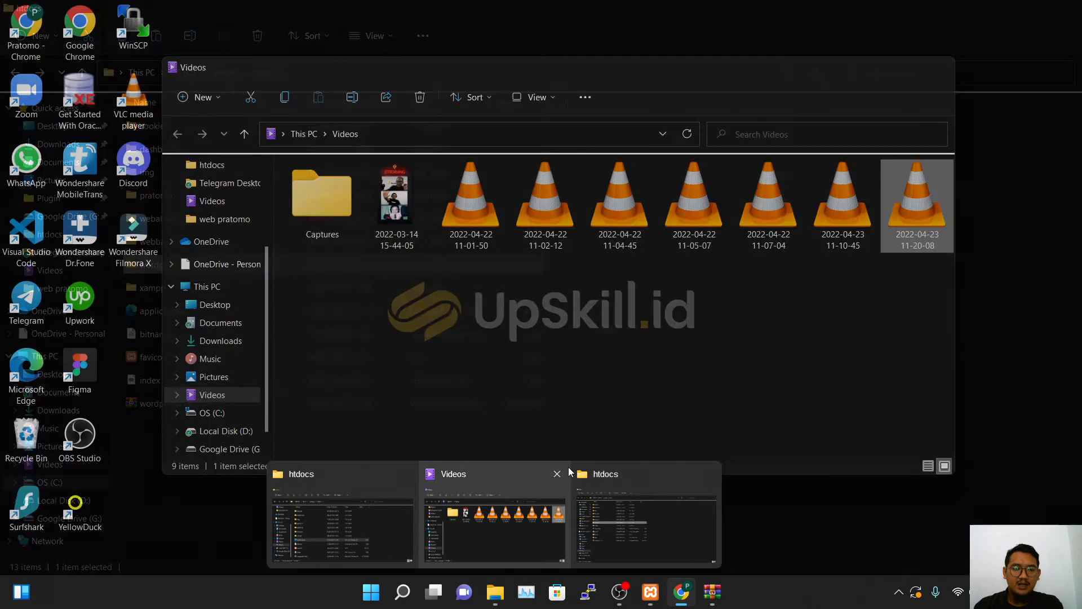
{"action": "left_click", "coordinate": [556, 474]}
{"action": "left_click", "coordinate": [566, 509]}
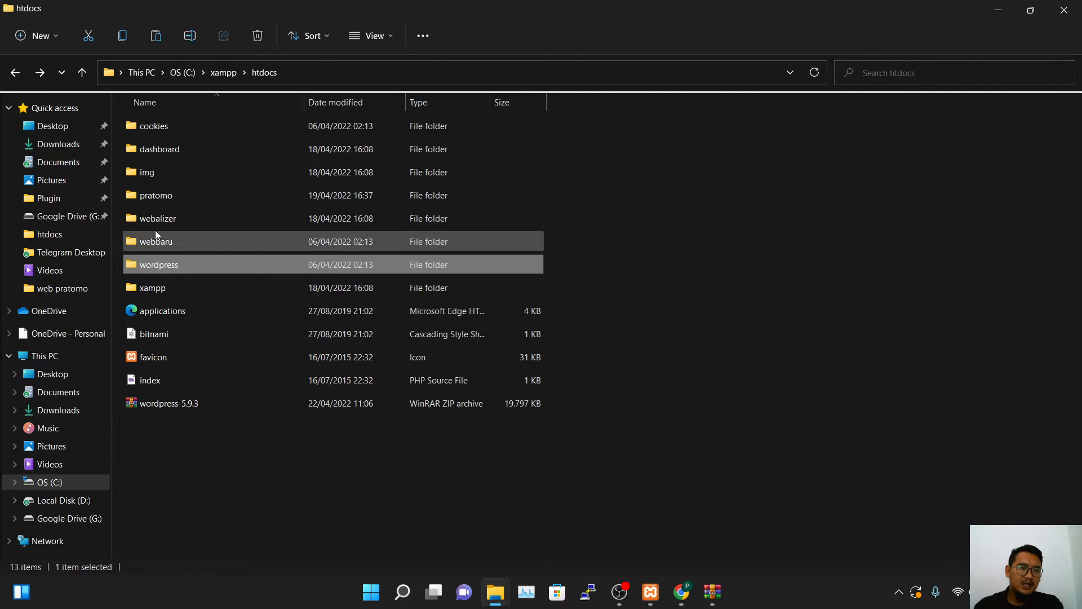
{"action": "left_click", "coordinate": [167, 198]}
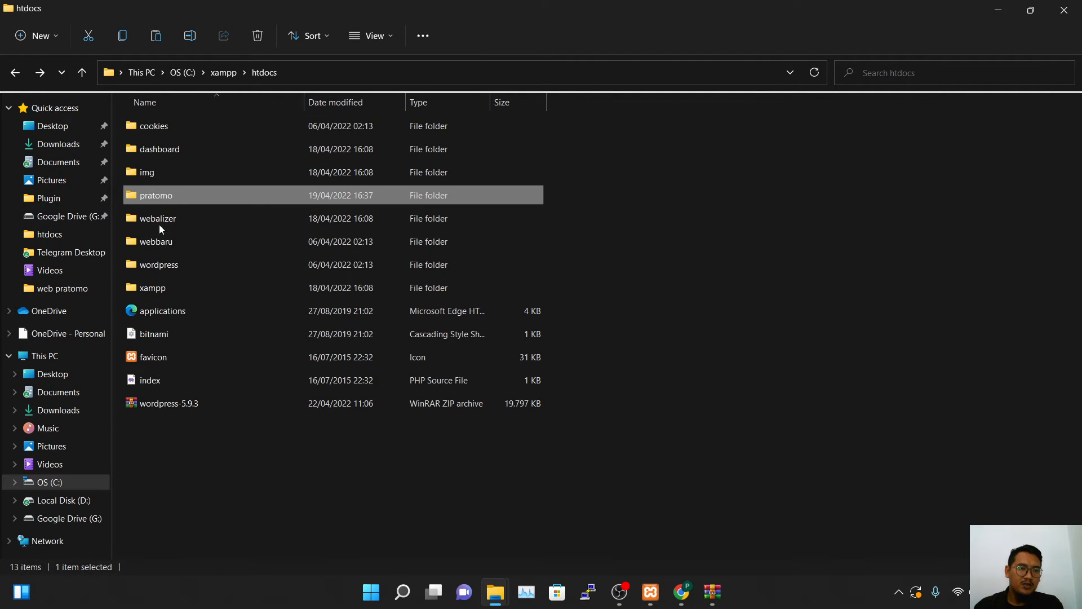
{"action": "key", "text": "alt+Tab"}
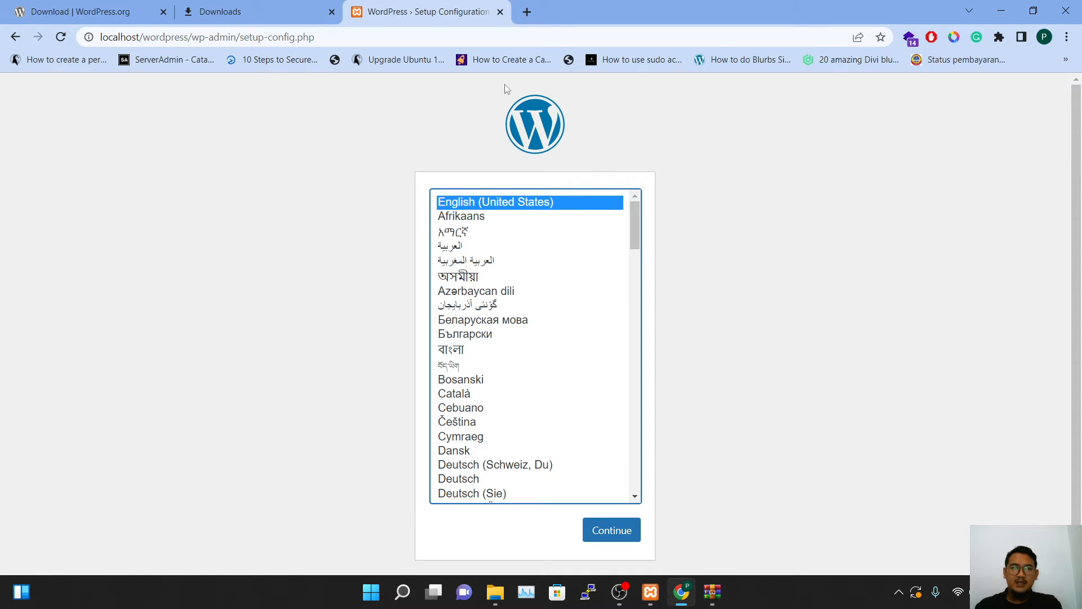
Load localhost/phpmyadmin in a new browser tab
{"action": "left_click", "coordinate": [527, 12]}
{"action": "type", "text": "l"}
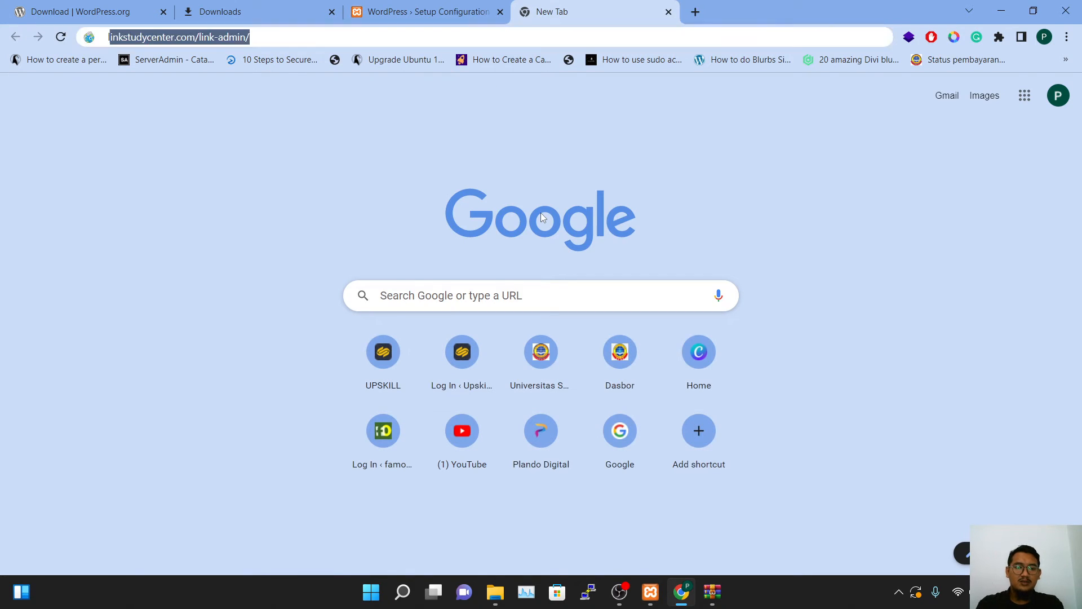
{"action": "type", "text": "ocalhost/"}
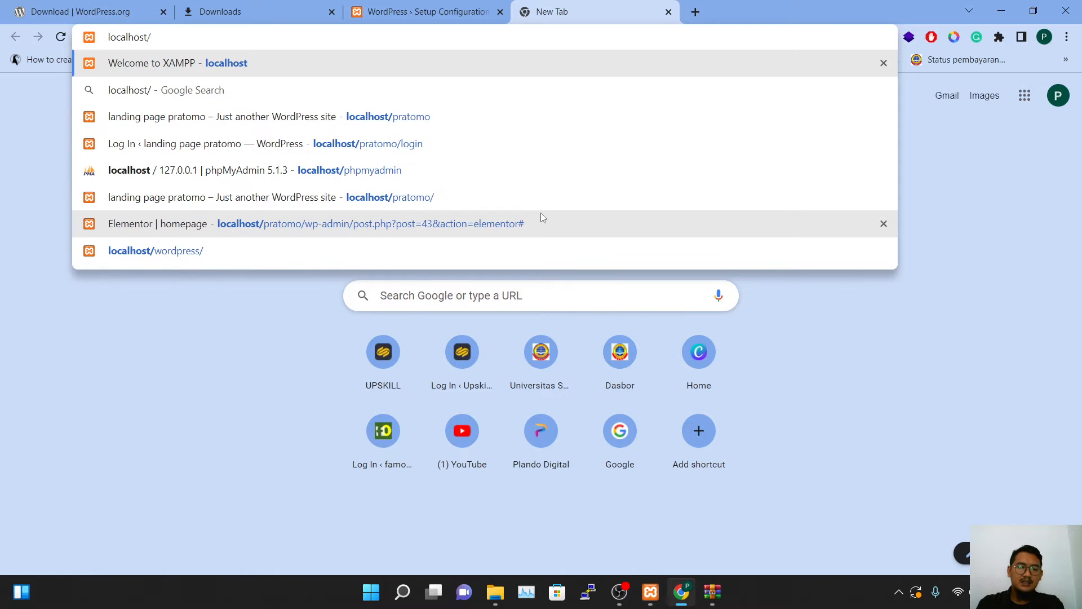
{"action": "type", "text": "phpmyadmin"}
{"action": "key", "text": "Return"}
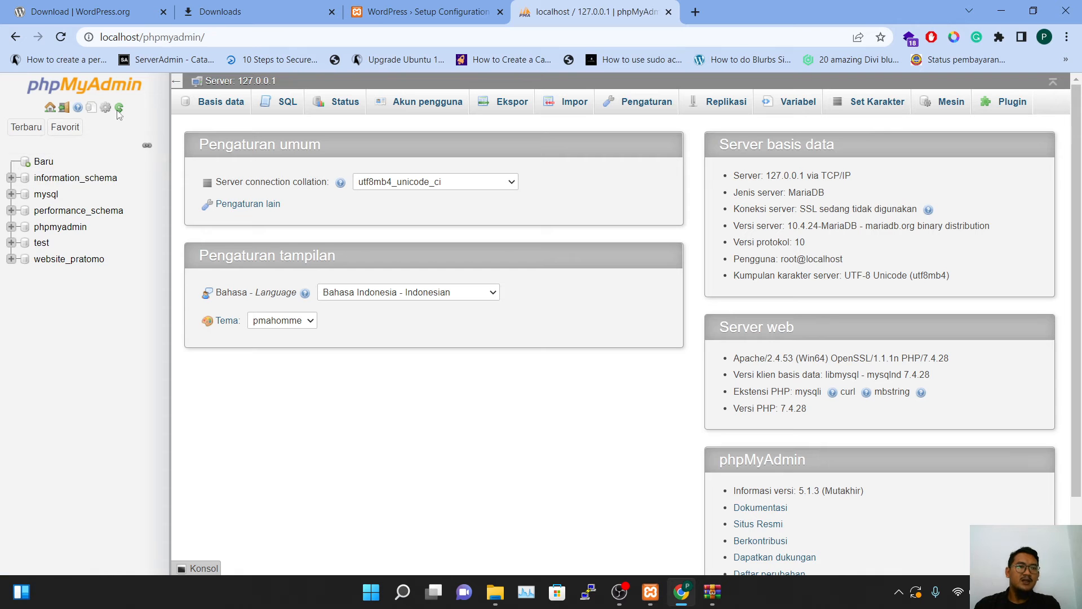
Create an empty 'wordpress' database, check its empty structure page, then close the phpMyAdmin tab
{"action": "left_click", "coordinate": [44, 161]}
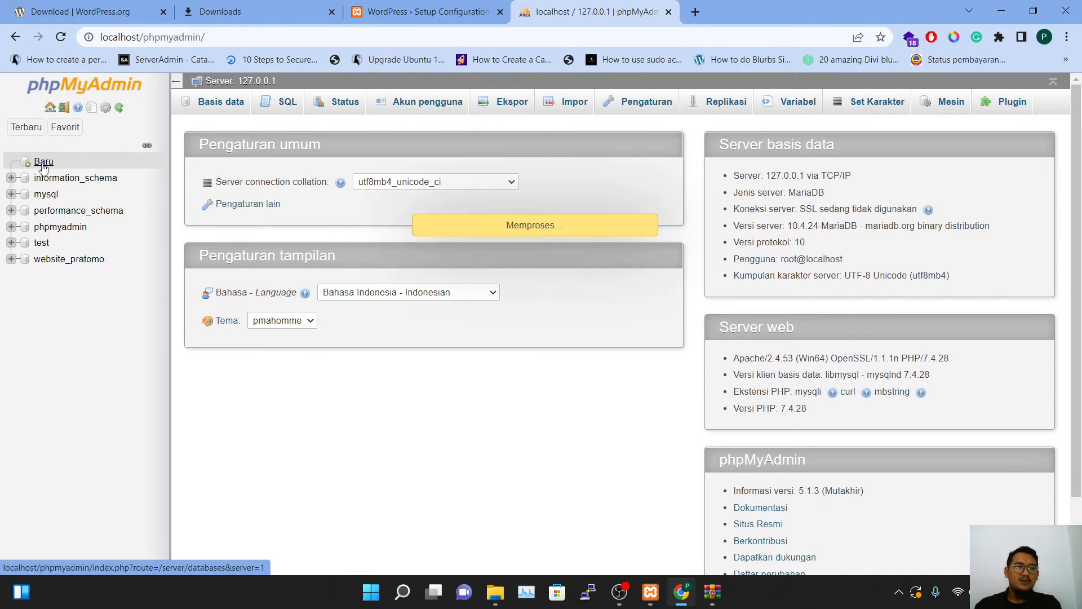
{"action": "left_click", "coordinate": [267, 195]}
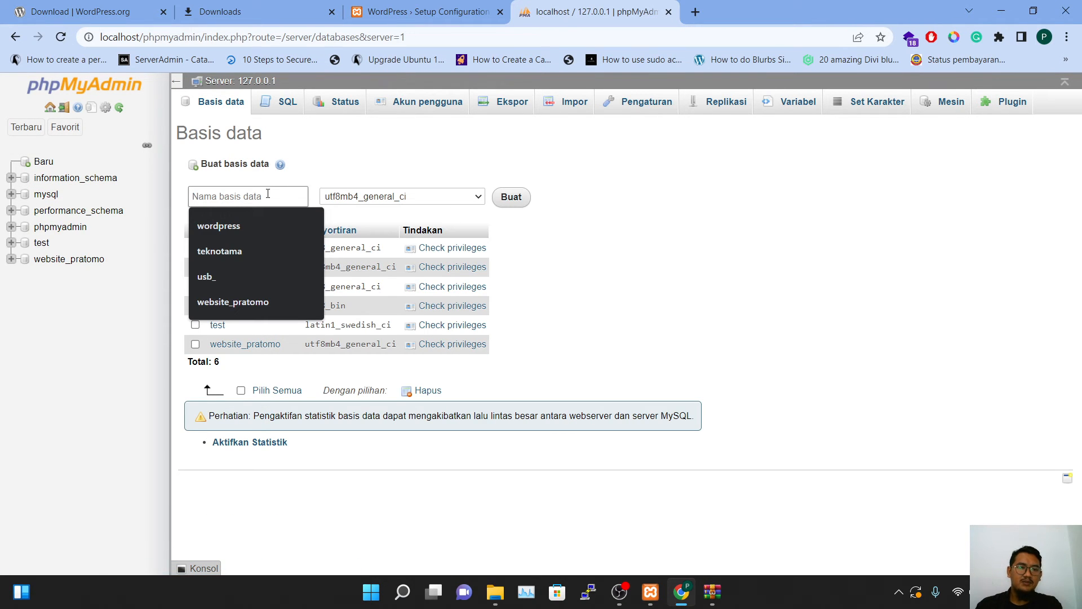
{"action": "type", "text": "wordpress"}
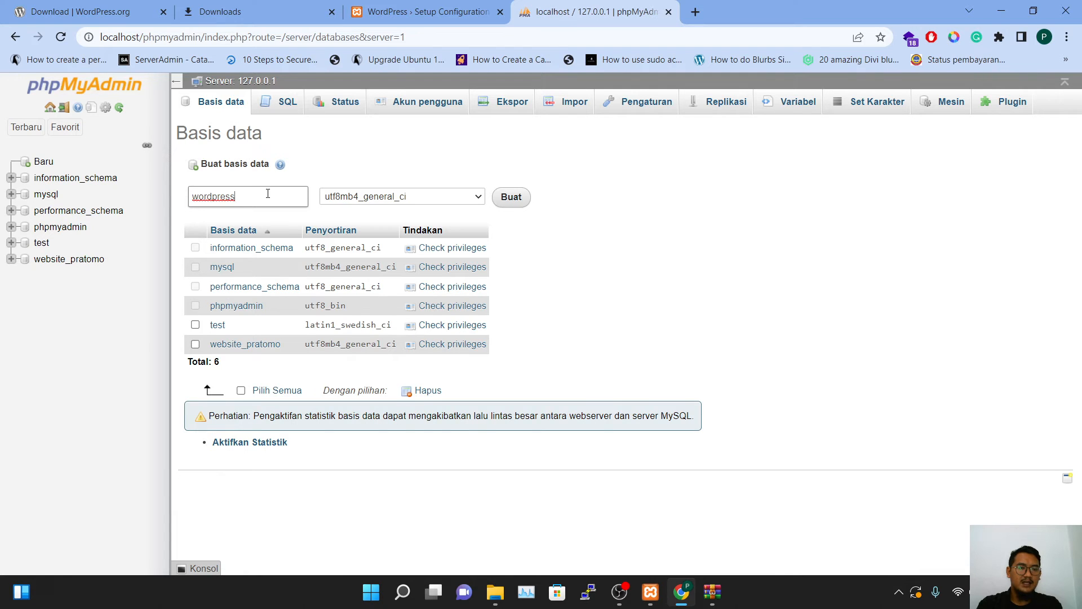
{"action": "key", "text": "Return"}
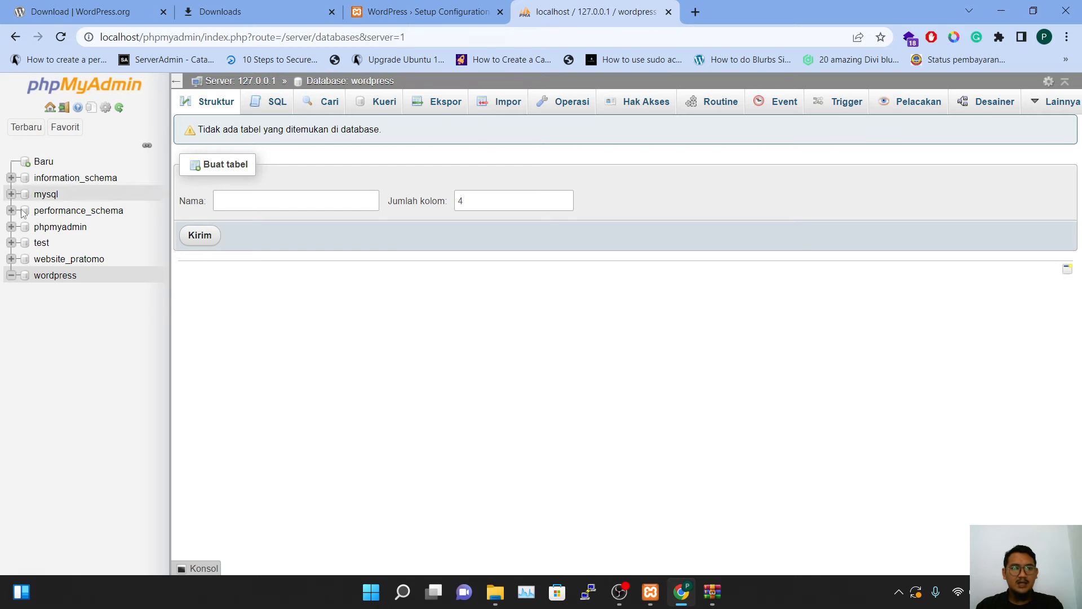
{"action": "left_click", "coordinate": [43, 277]}
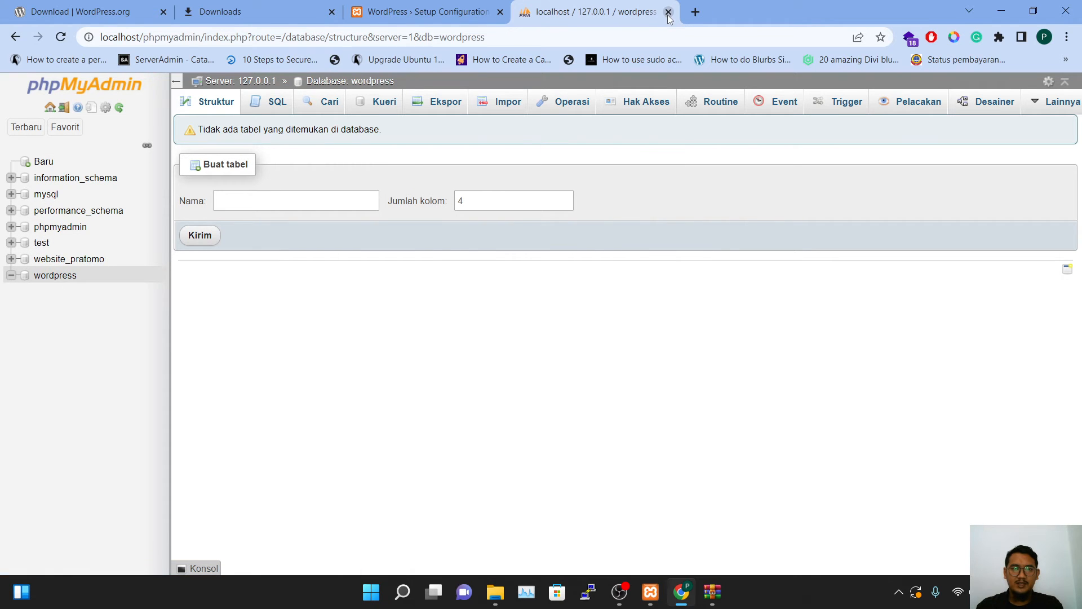
{"action": "left_click", "coordinate": [669, 12]}
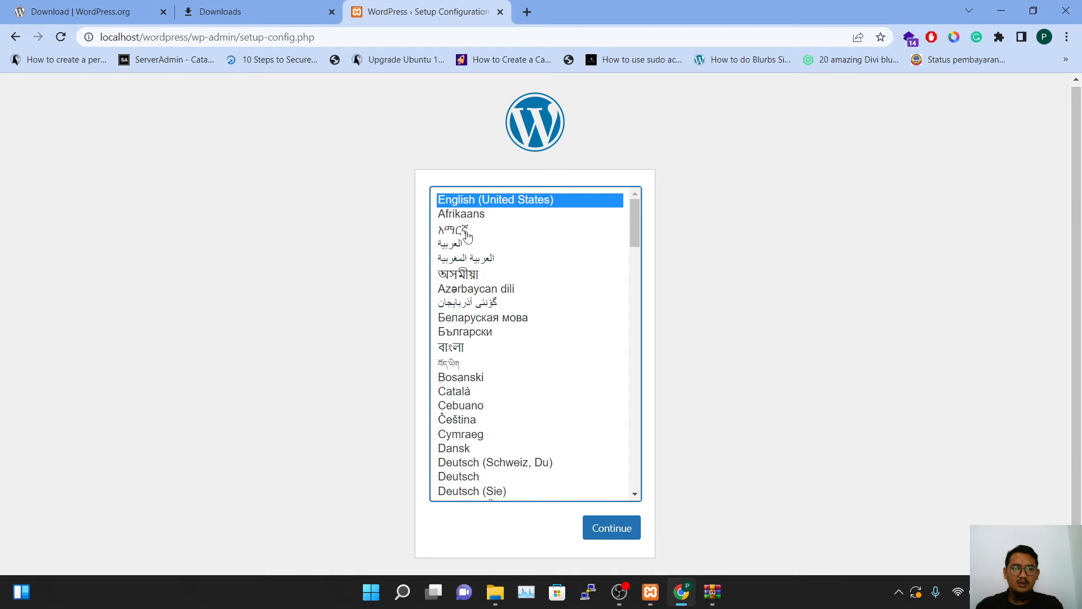
Accept English (United States), reach the database form and keep database name wordpress
{"action": "left_click", "coordinate": [621, 526]}
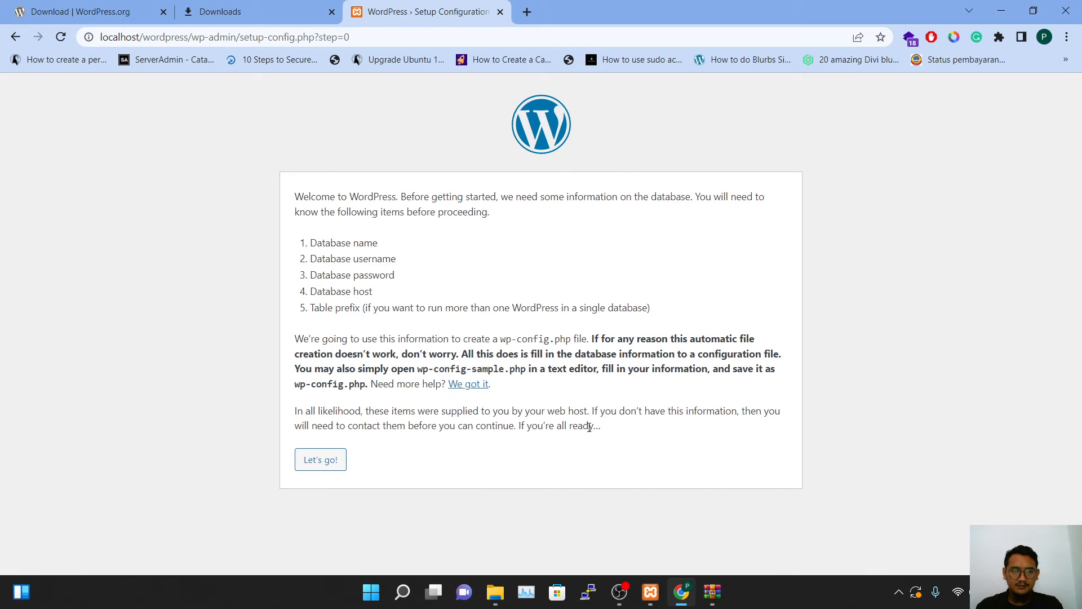
{"action": "left_click", "coordinate": [327, 462]}
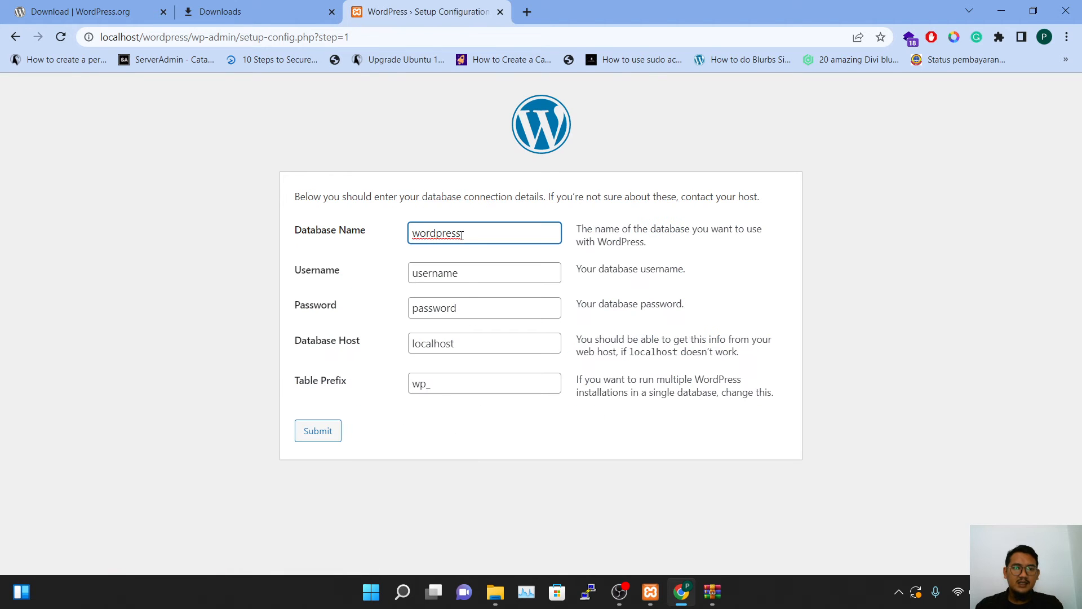
{"action": "left_click_drag", "start_coordinate": [476, 239], "coordinate": [385, 234]}
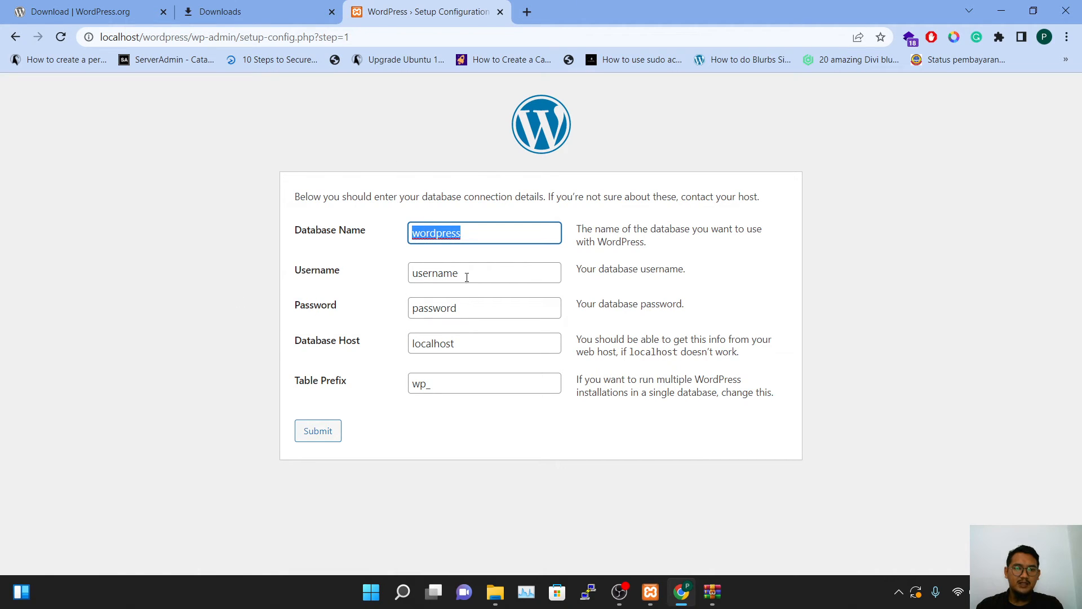
Enter database user root, leave the password empty, keep host localhost and prefix wp_
{"action": "key", "text": "Tab"}
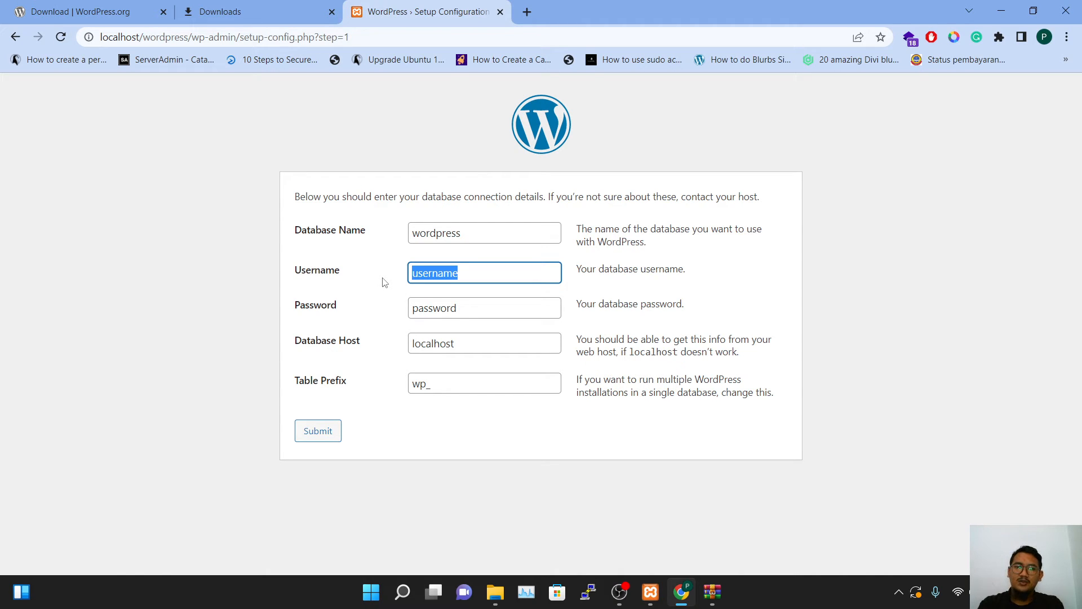
{"action": "type", "text": "root"}
{"action": "key", "text": "Tab"}
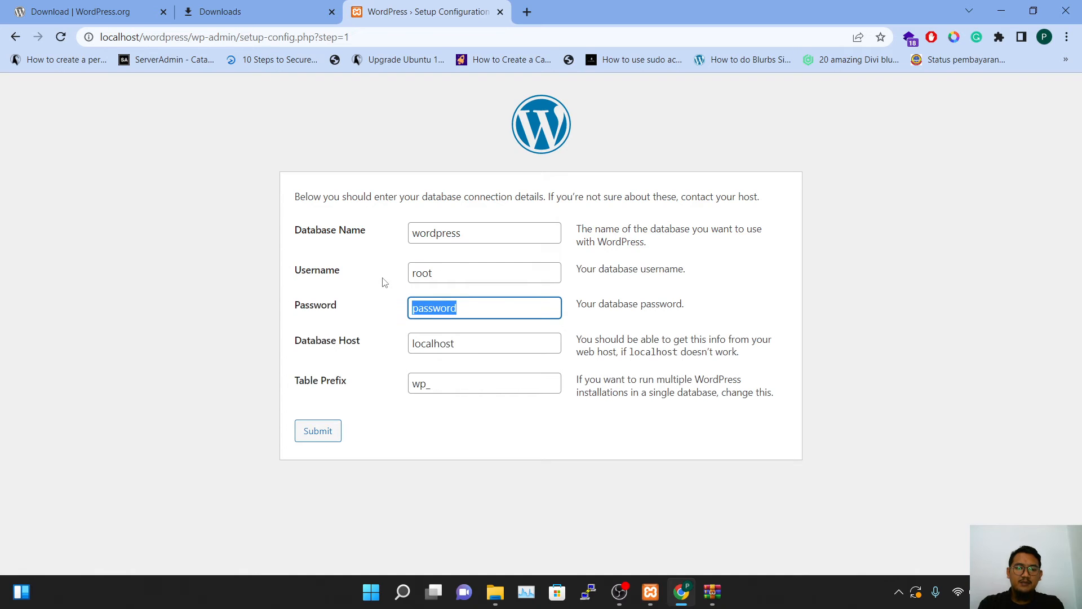
{"action": "key", "text": "BackSpace"}
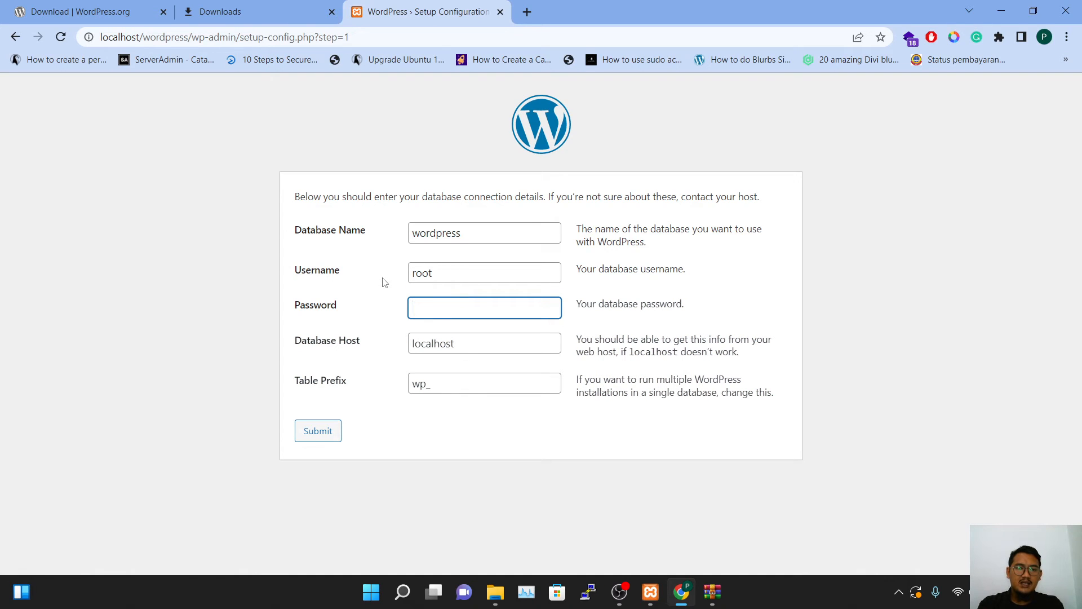
{"action": "double_click", "coordinate": [443, 346]}
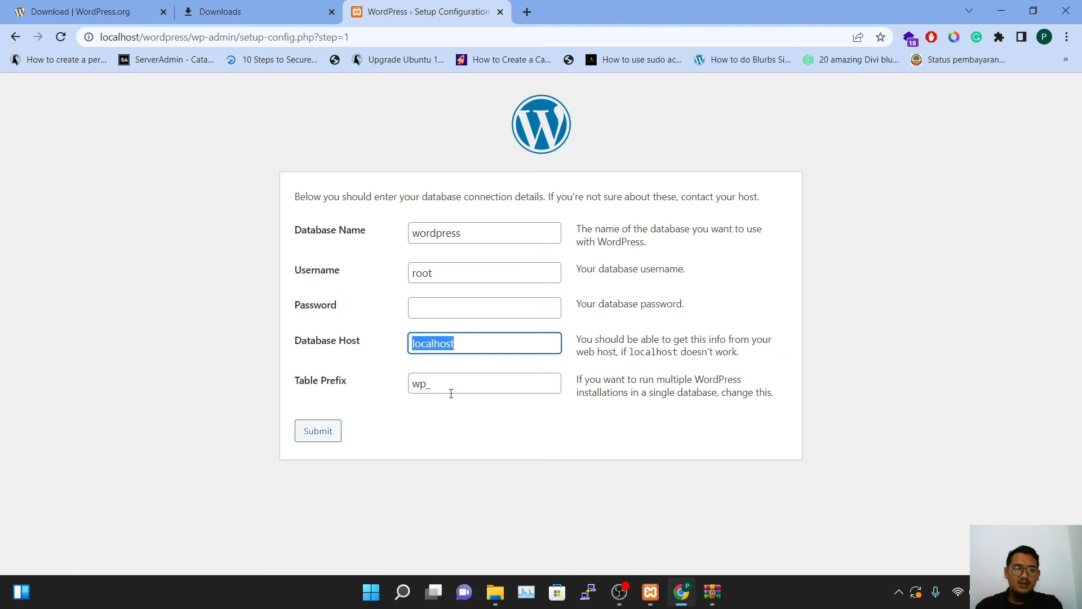
{"action": "left_click_drag", "start_coordinate": [442, 386], "coordinate": [396, 396]}
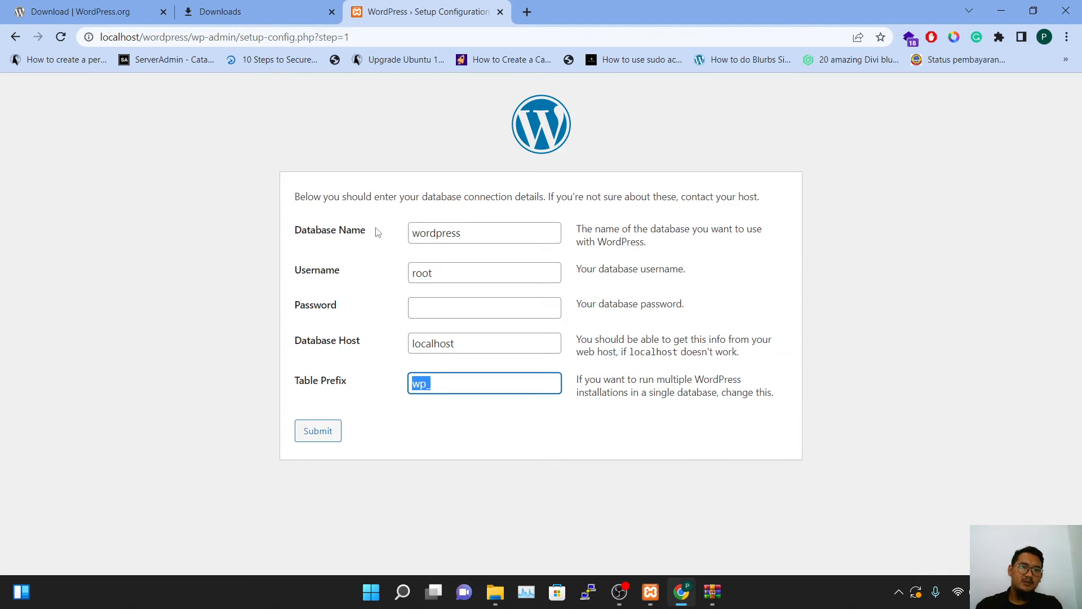
{"action": "left_click", "coordinate": [527, 11]}
Load localhost/phpmyadmin, open the wordpress database, then return to the WordPress setup form
{"action": "type", "text": "loc"}
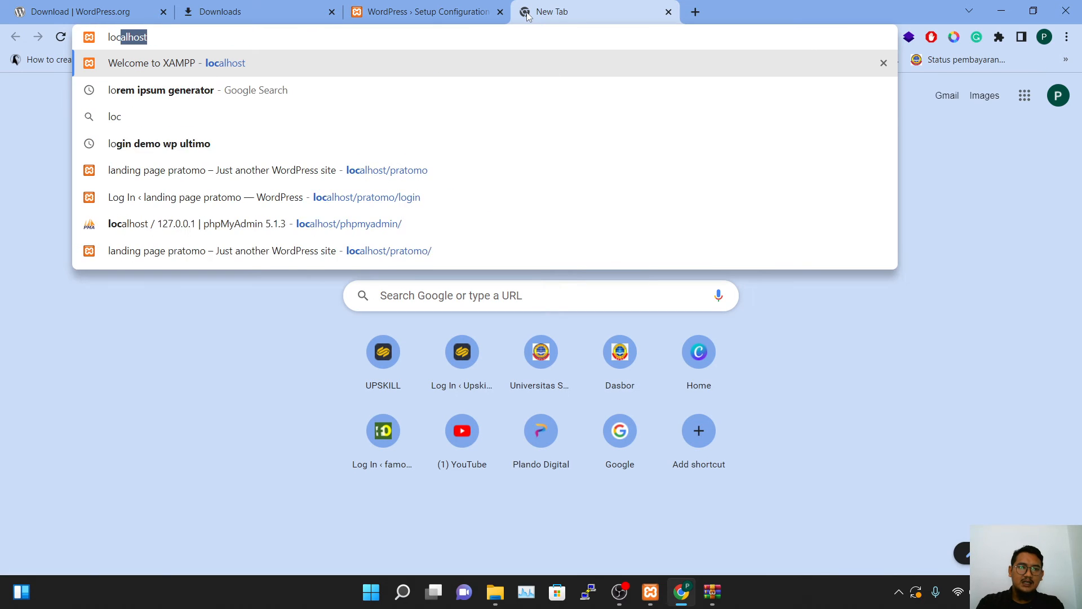
{"action": "type", "text": "alhost/php"}
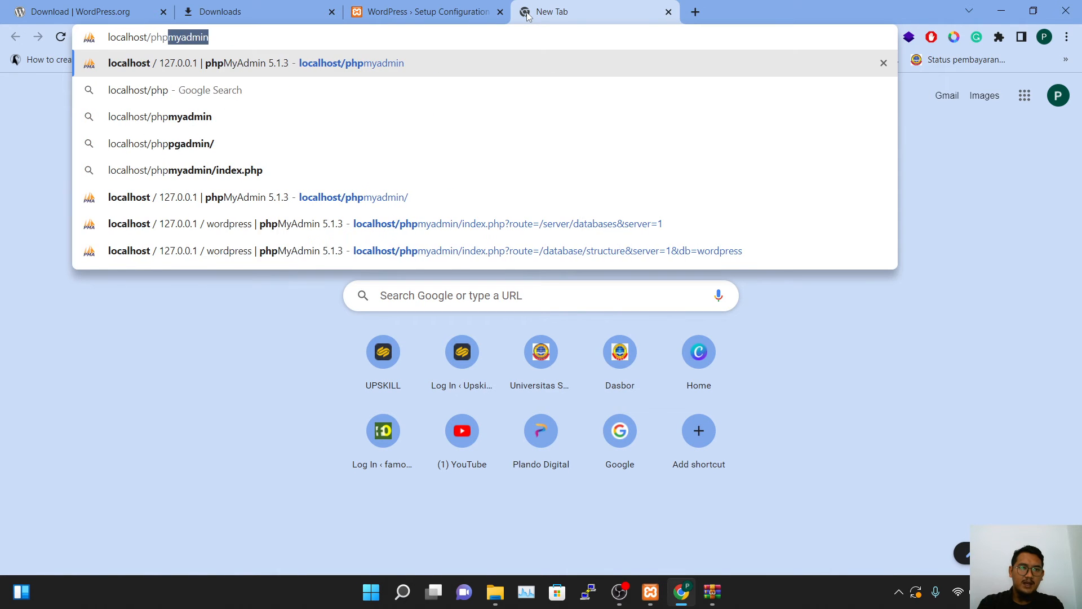
{"action": "key", "text": "Return"}
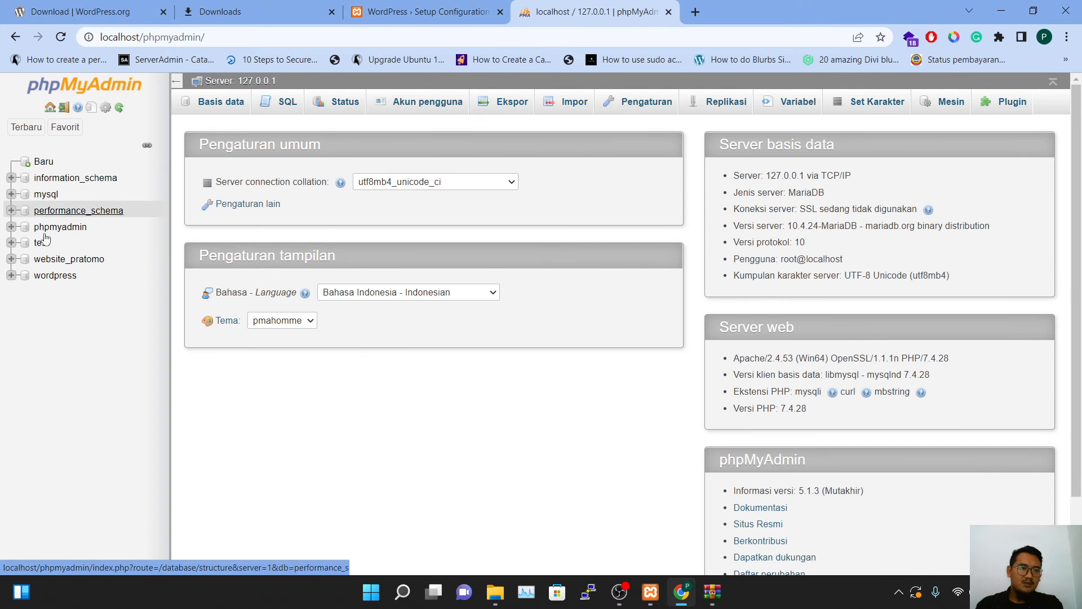
{"action": "left_click", "coordinate": [55, 276]}
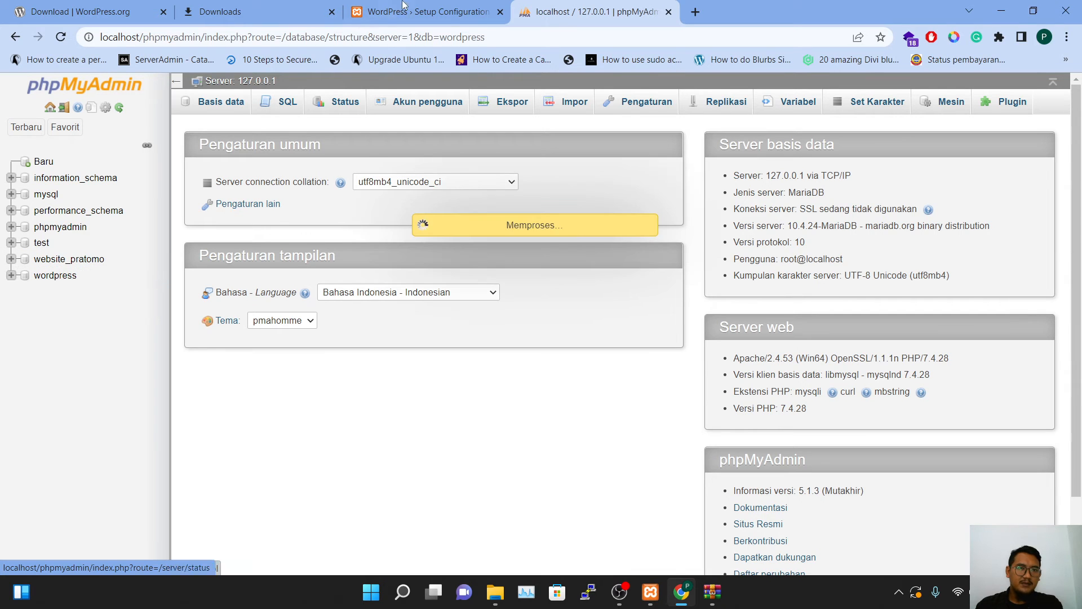
{"action": "left_click", "coordinate": [403, 8]}
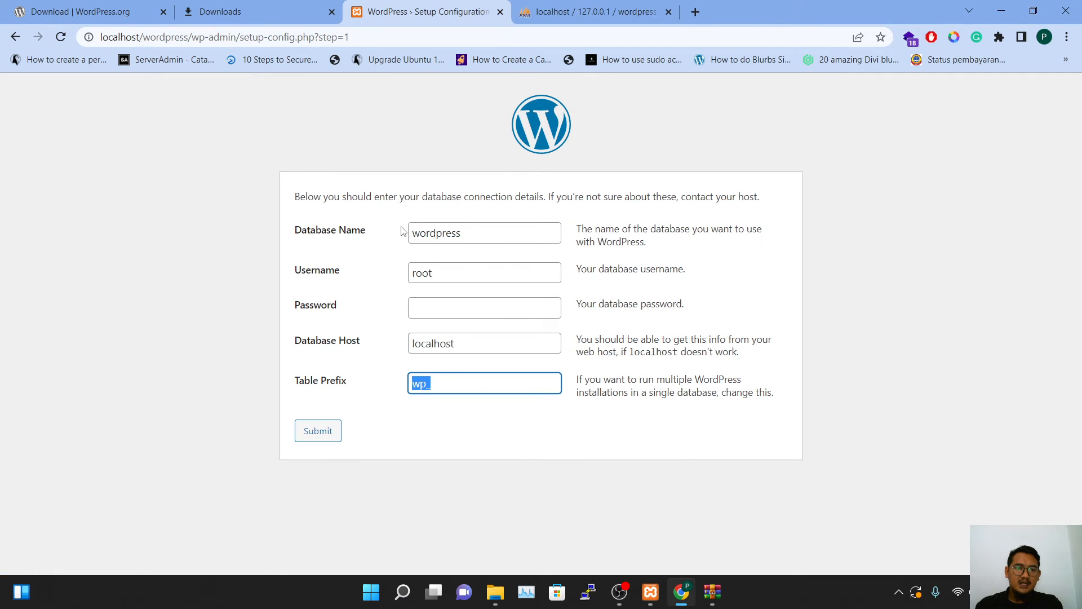
Verify wordpress, root, empty password, localhost and wp_, then submit the database details
{"action": "left_click_drag", "start_coordinate": [475, 235], "coordinate": [412, 238]}
{"action": "left_click_drag", "start_coordinate": [443, 275], "coordinate": [408, 274]}
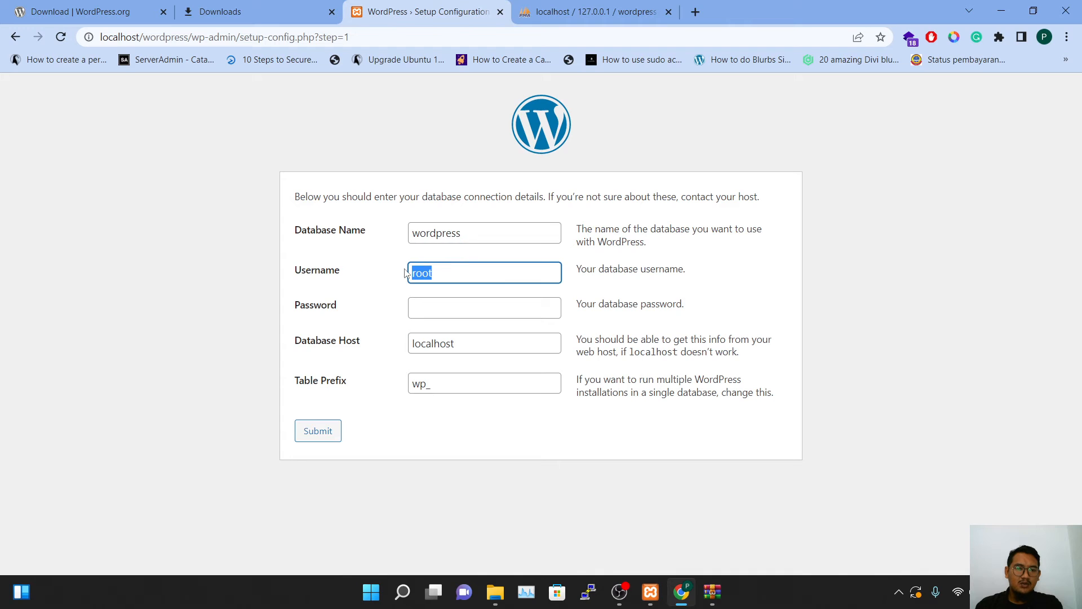
{"action": "left_click", "coordinate": [445, 309]}
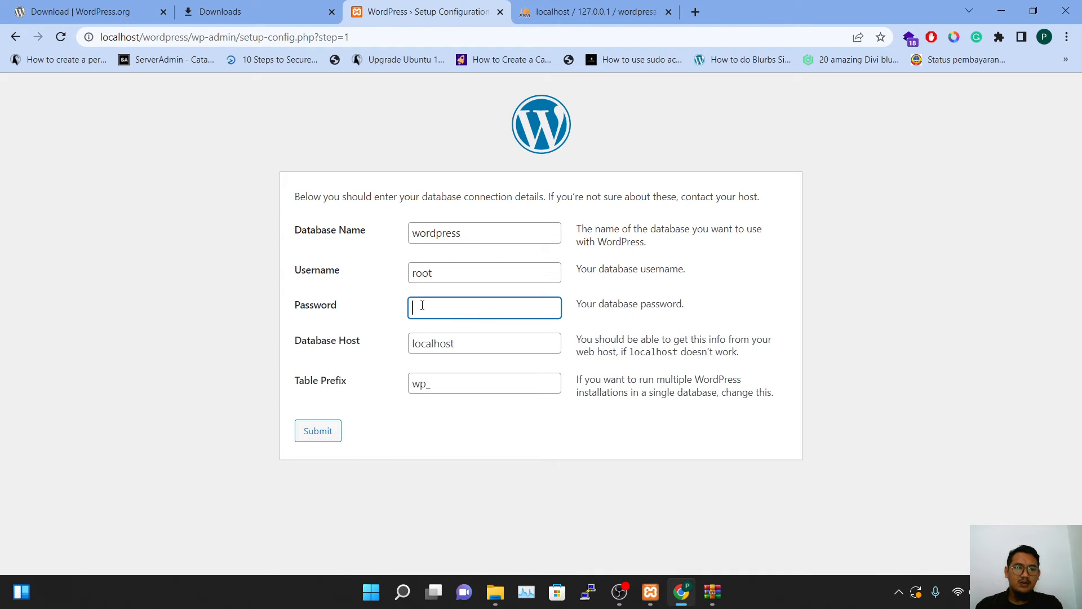
{"action": "left_click", "coordinate": [463, 343]}
{"action": "left_click_drag", "start_coordinate": [463, 343], "coordinate": [381, 344]}
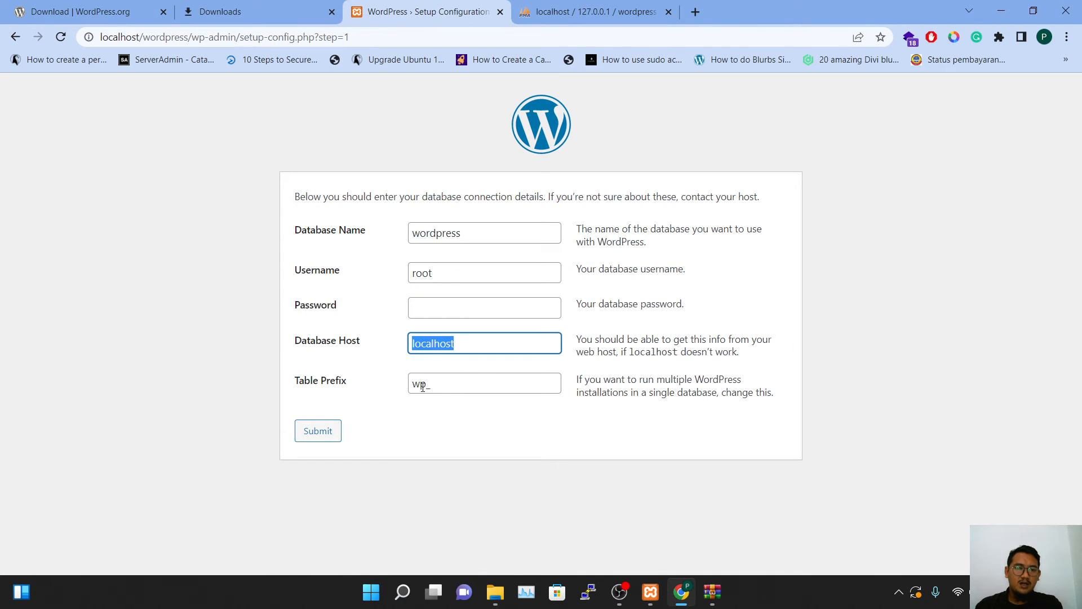
{"action": "left_click_drag", "start_coordinate": [456, 387], "coordinate": [381, 381]}
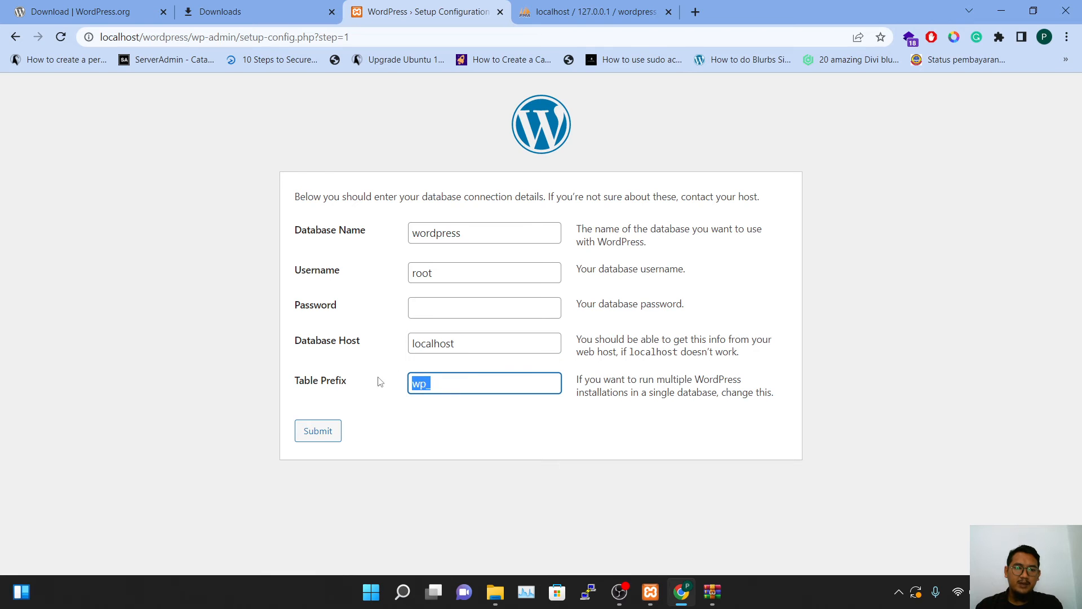
{"action": "left_click", "coordinate": [324, 432]}
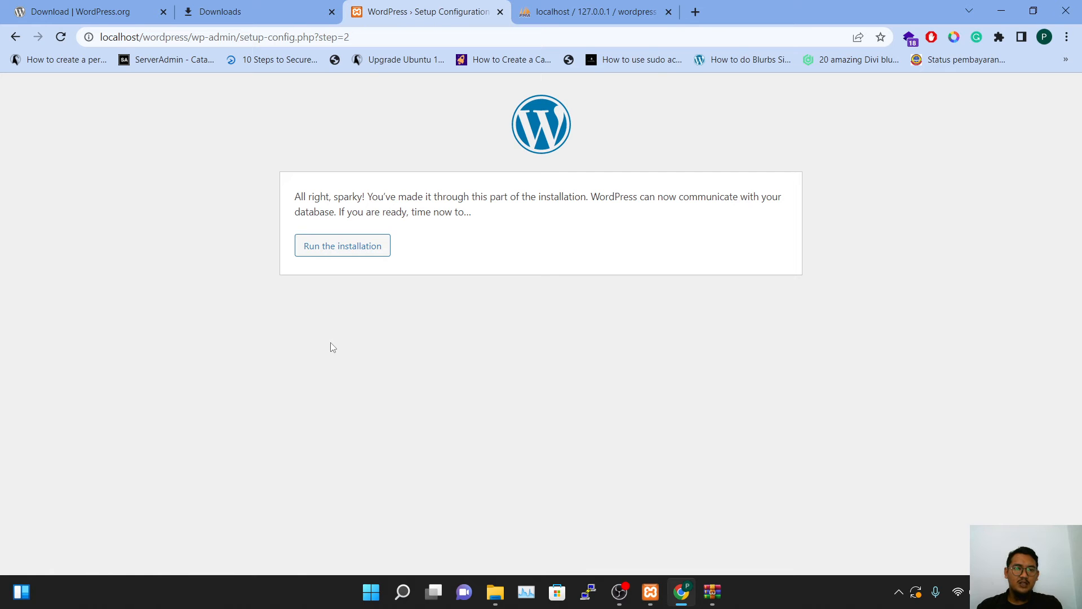
Run the WordPress installation to bring up the Welcome form
{"action": "left_click", "coordinate": [363, 256]}
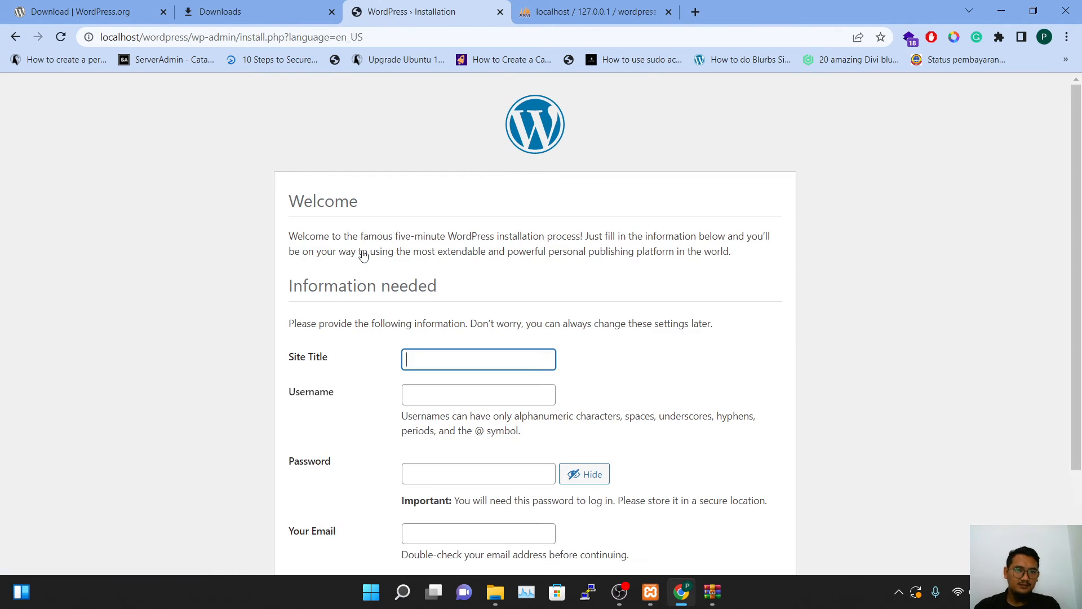
{"action": "scroll", "coordinate": [439, 175], "scroll_direction": "down", "scroll_amount": 2}
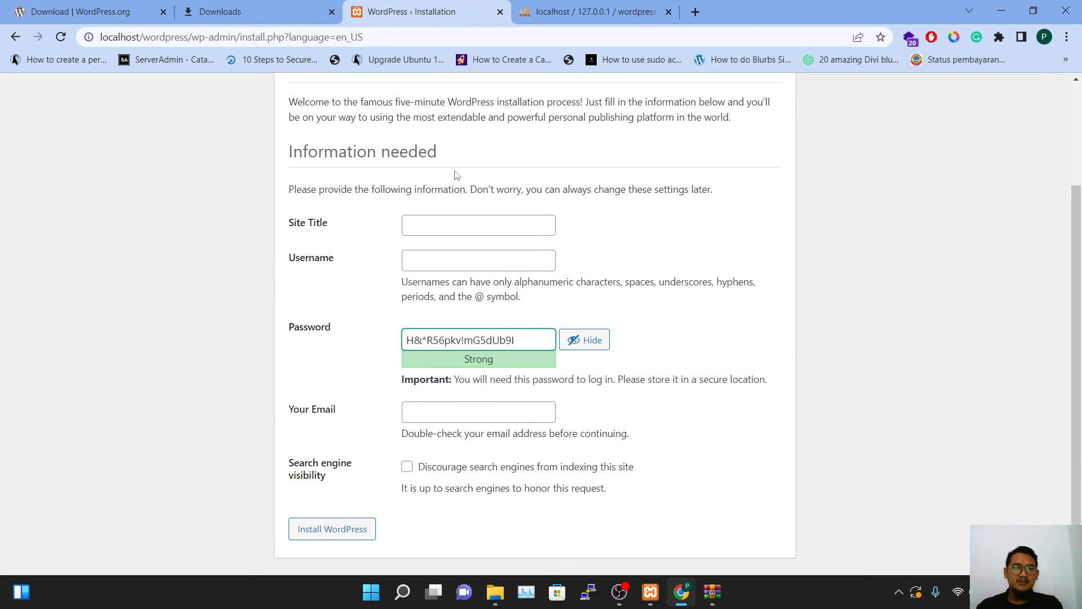
{"action": "scroll", "coordinate": [455, 147], "scroll_direction": "up", "scroll_amount": 2}
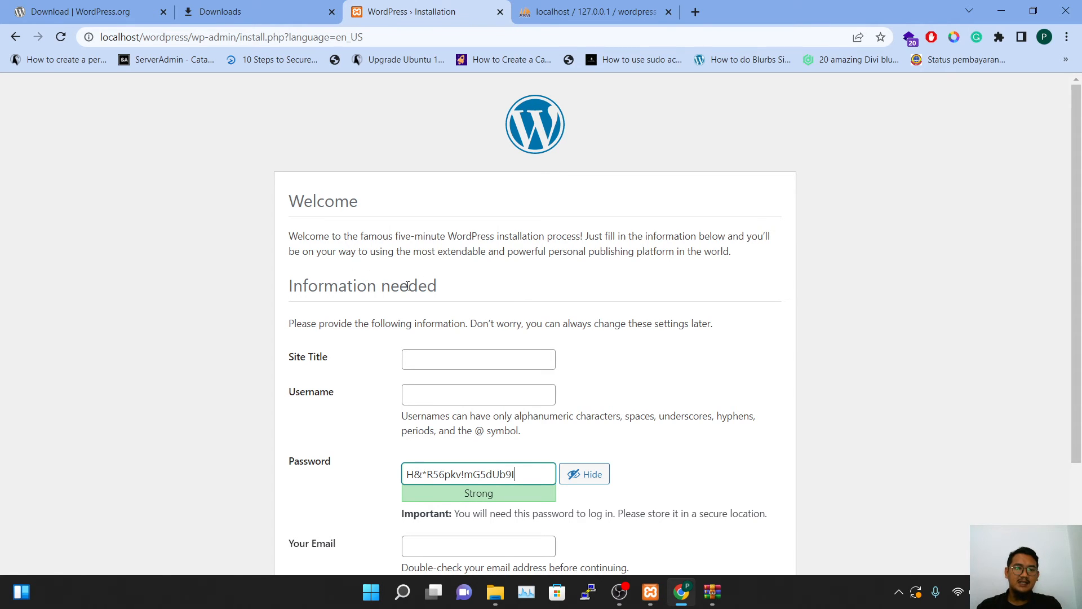
{"action": "scroll", "coordinate": [399, 312], "scroll_direction": "down", "scroll_amount": 1}
Enter 'website bowo' as the Site Title, correcting the typo
{"action": "left_click", "coordinate": [451, 288]}
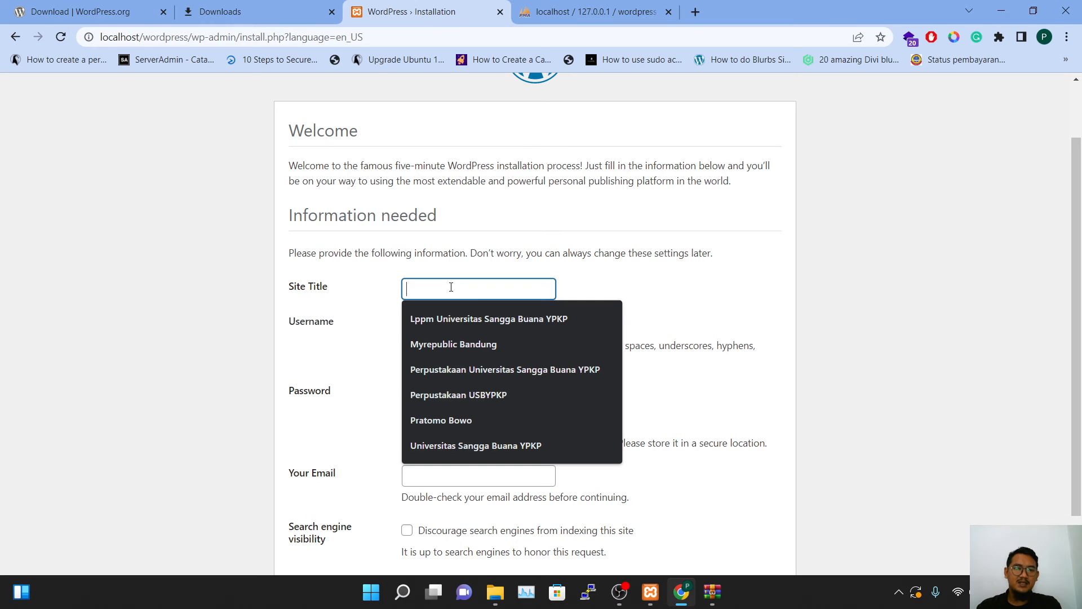
{"action": "type", "text": "website"}
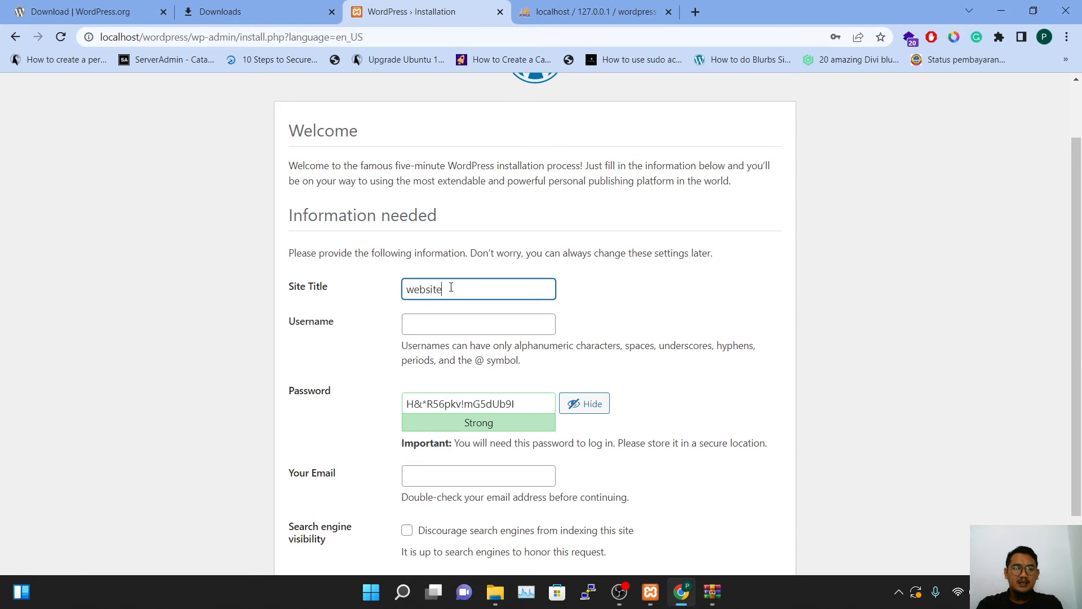
{"action": "type", "text": " wor"}
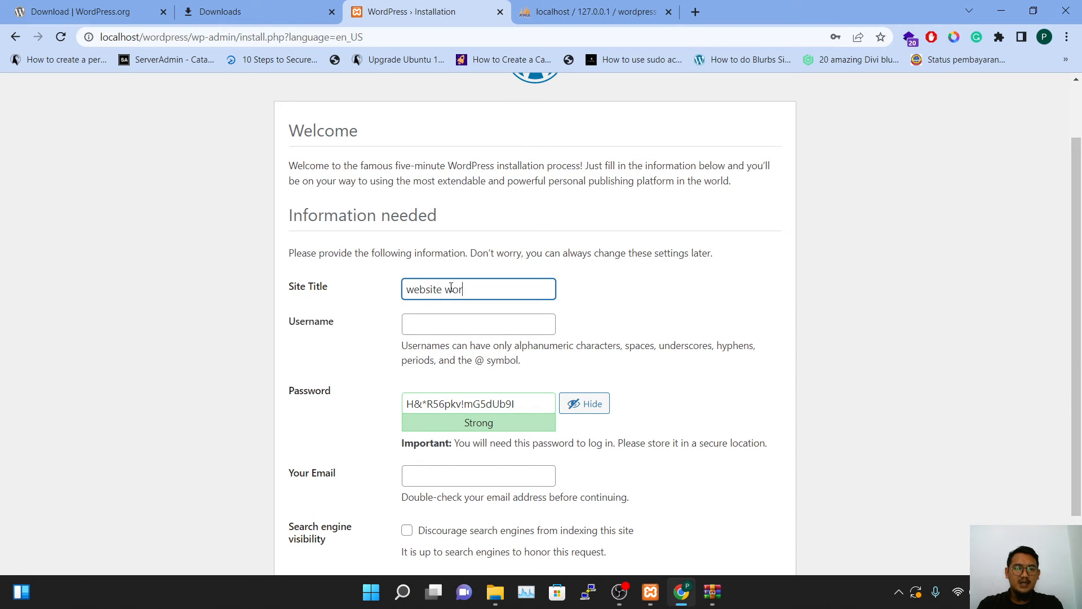
{"action": "key", "text": "BackSpace"}
{"action": "key", "text": "BackSpace"}
{"action": "key", "text": "BackSpace"}
{"action": "type", "text": "bowo"}
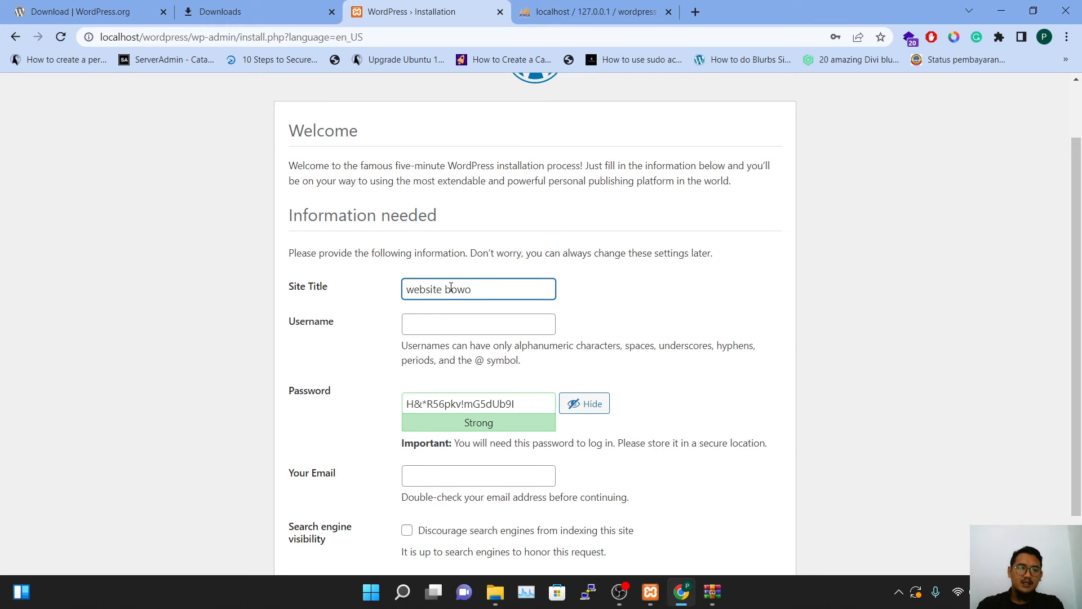
{"action": "key", "text": "Tab"}
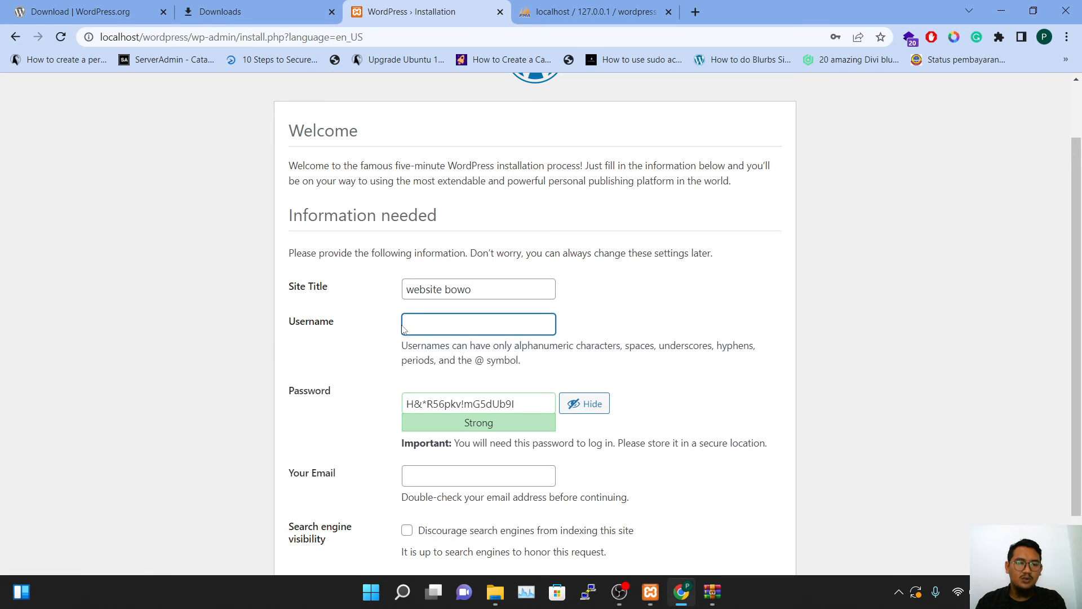
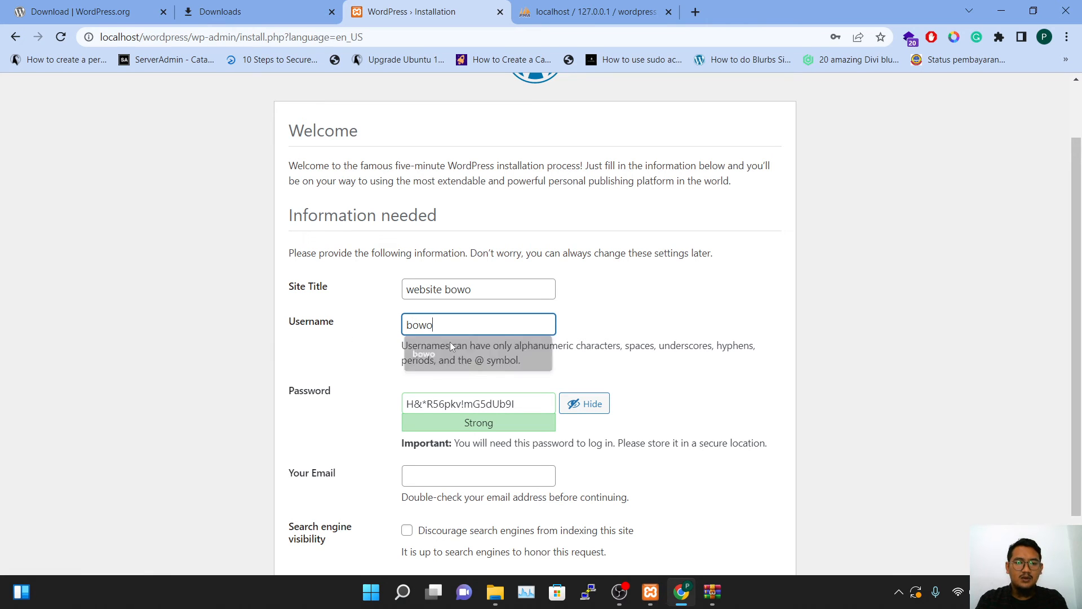
Enter the admin username and replace the generated password with a weak one
{"action": "key", "text": "Tab"}
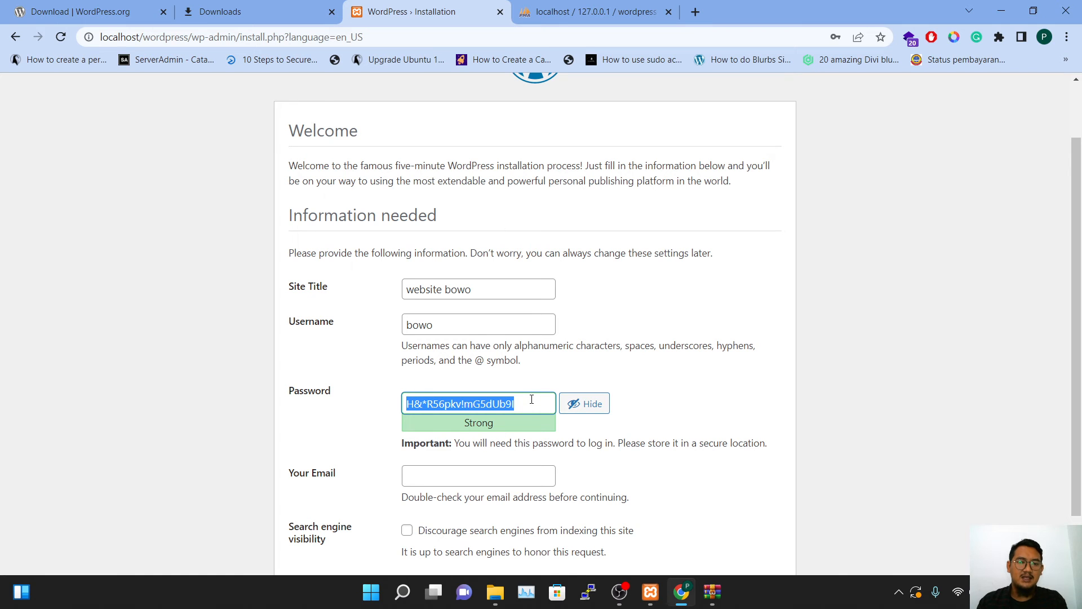
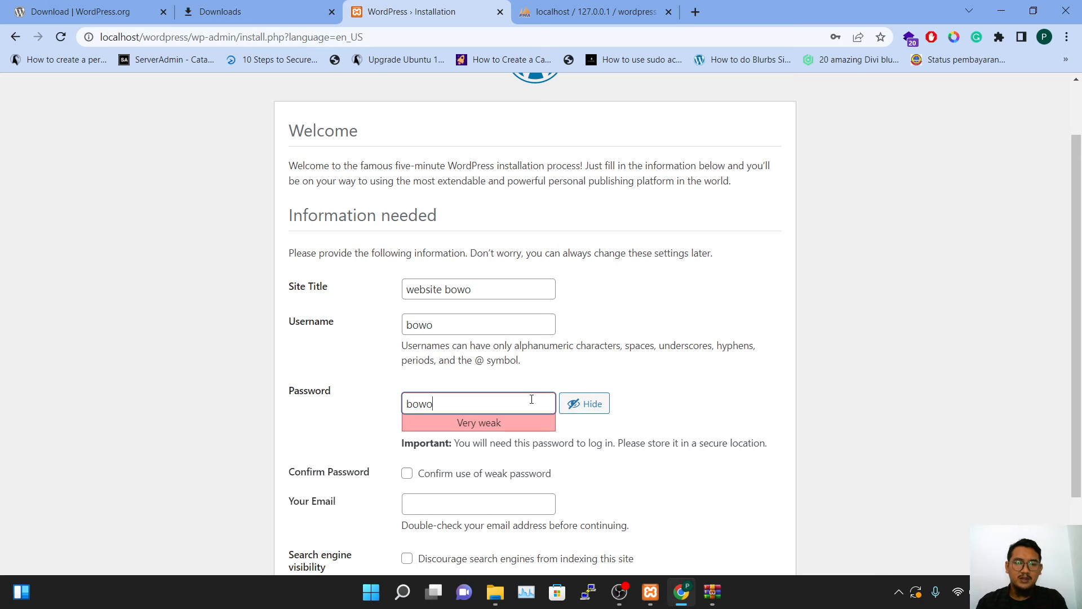
{"action": "scroll", "coordinate": [477, 424], "scroll_direction": "down", "scroll_amount": 1}
{"action": "scroll", "coordinate": [477, 423], "scroll_direction": "down", "scroll_amount": 2}
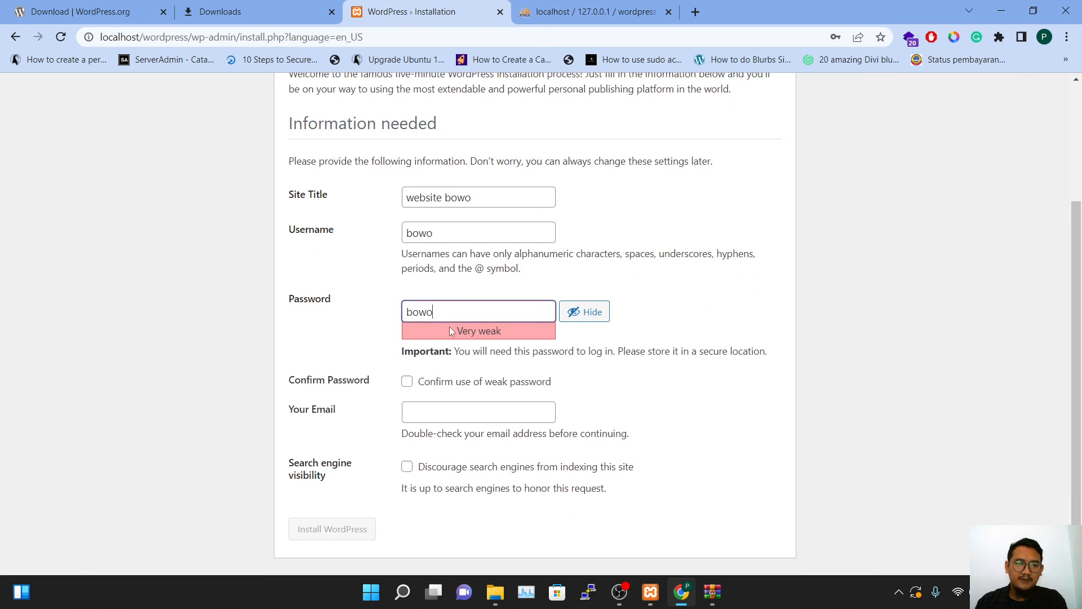
{"action": "left_click_drag", "start_coordinate": [452, 318], "coordinate": [387, 305]}
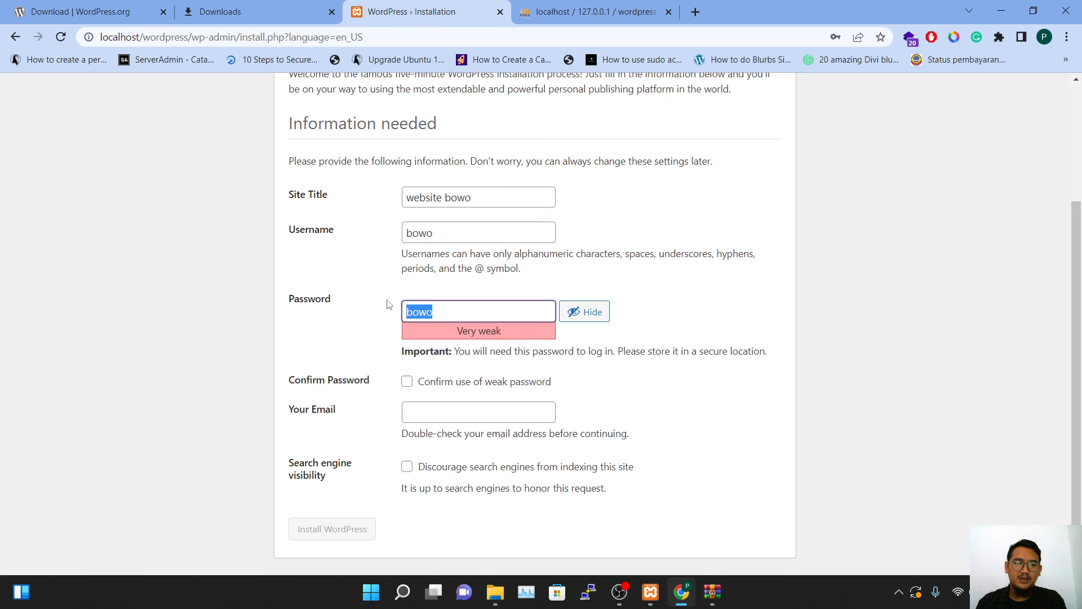
{"action": "left_click", "coordinate": [352, 340]}
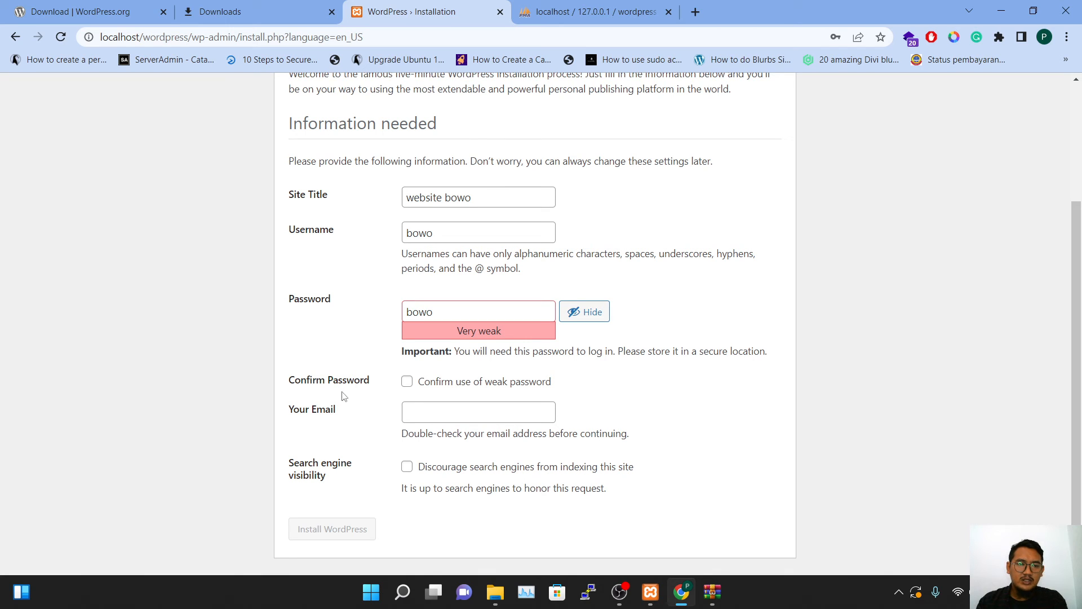
Confirm the weak password, autofill the admin e-mail, and install WordPress
{"action": "left_click", "coordinate": [406, 382]}
{"action": "left_click", "coordinate": [416, 412]}
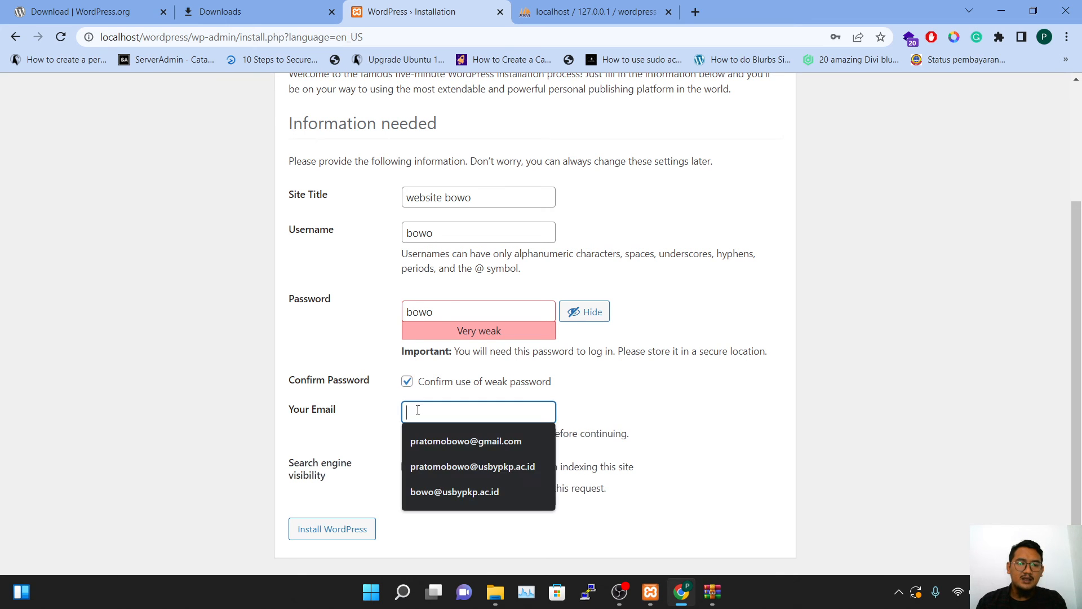
{"action": "left_click", "coordinate": [445, 439]}
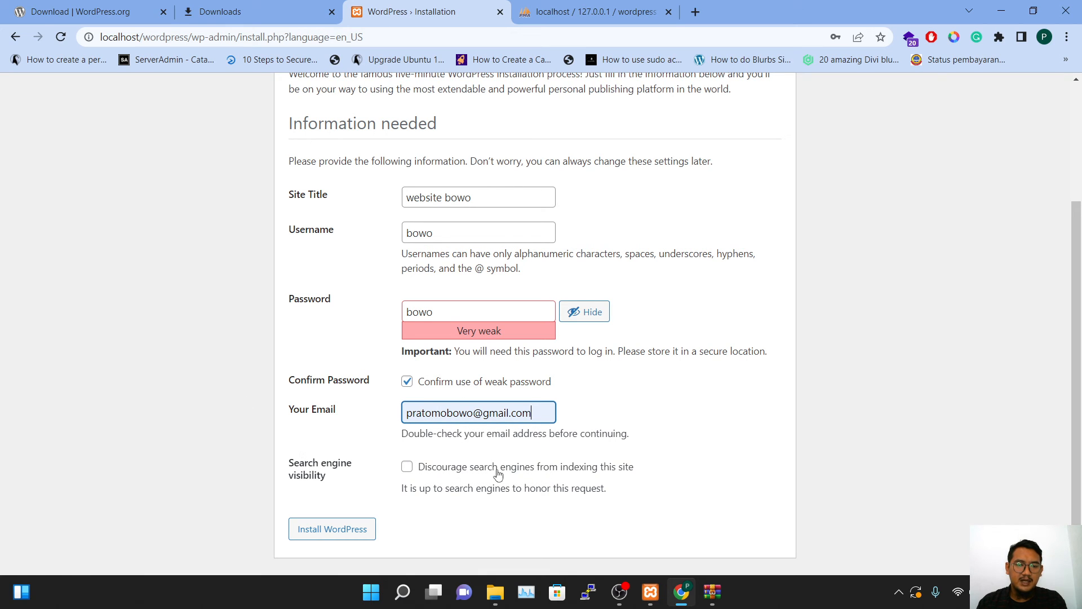
{"action": "left_click", "coordinate": [347, 530]}
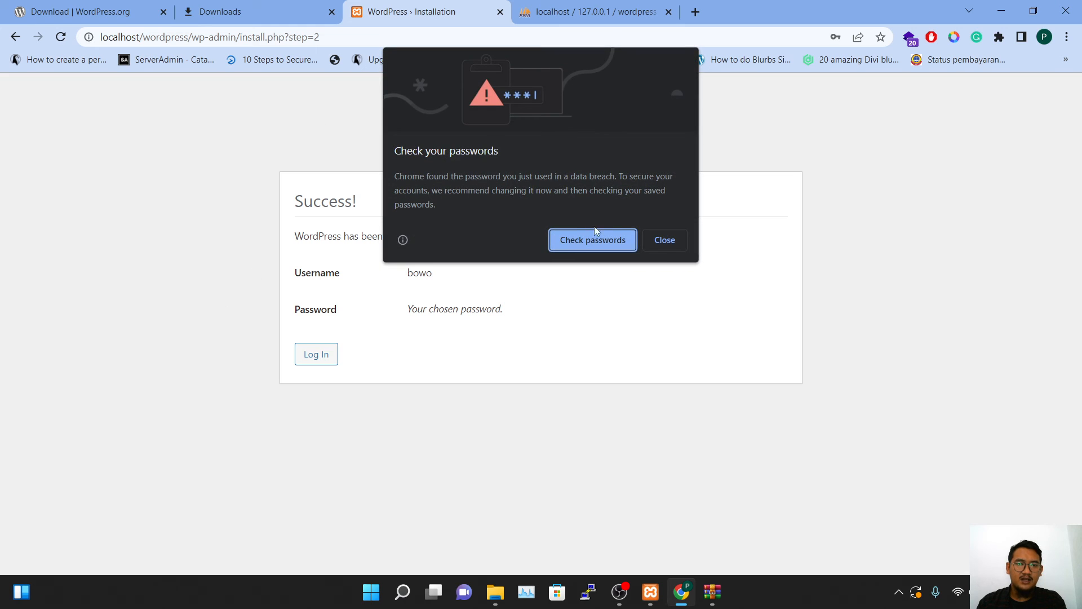
Dismiss Chrome's breached-password warning, save the login, and go to the login page
{"action": "left_click", "coordinate": [655, 239]}
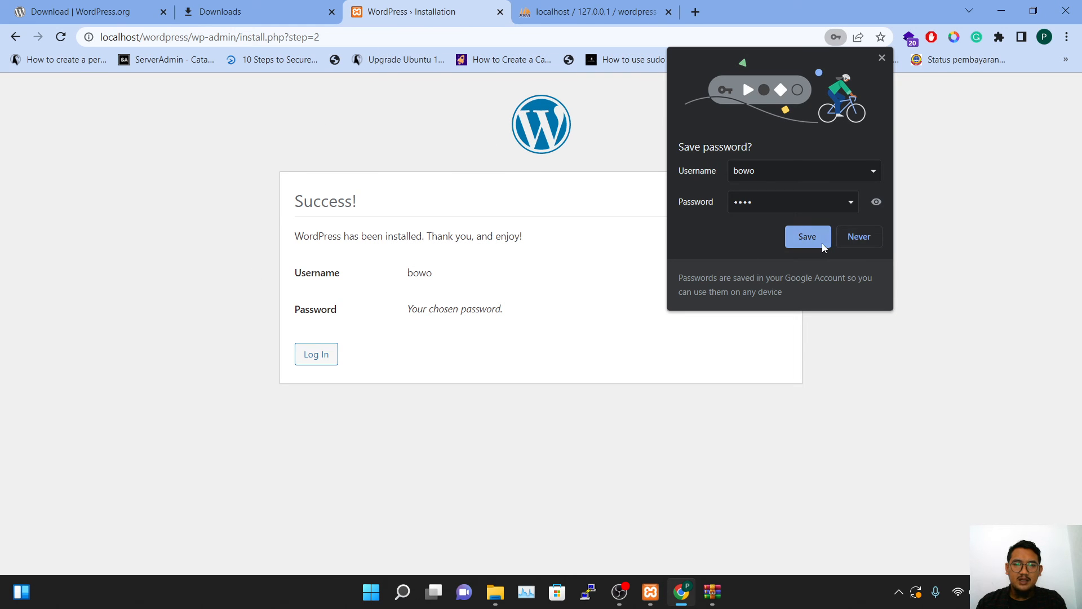
{"action": "left_click", "coordinate": [821, 242]}
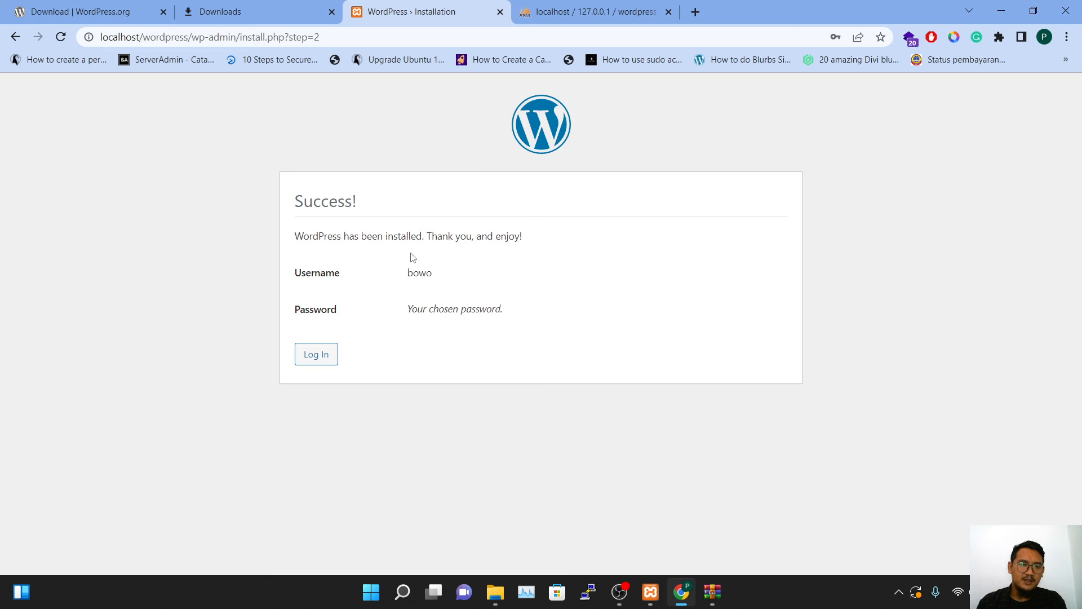
{"action": "left_click", "coordinate": [314, 355]}
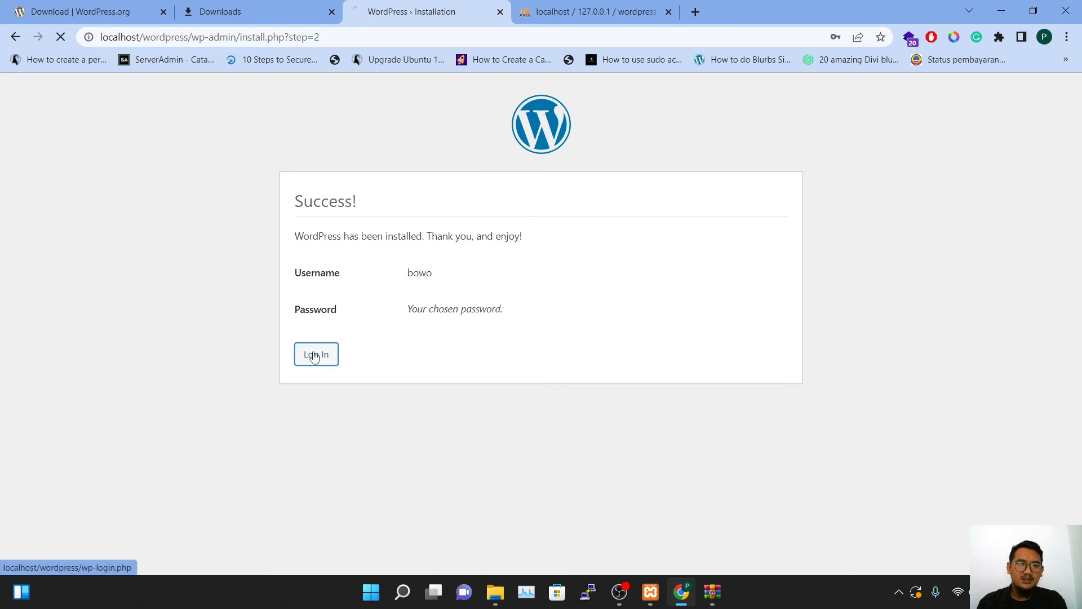
Log in with the admin username and password
{"action": "left_click_drag", "start_coordinate": [518, 259], "coordinate": [443, 270]}
{"action": "left_click", "coordinate": [610, 251]}
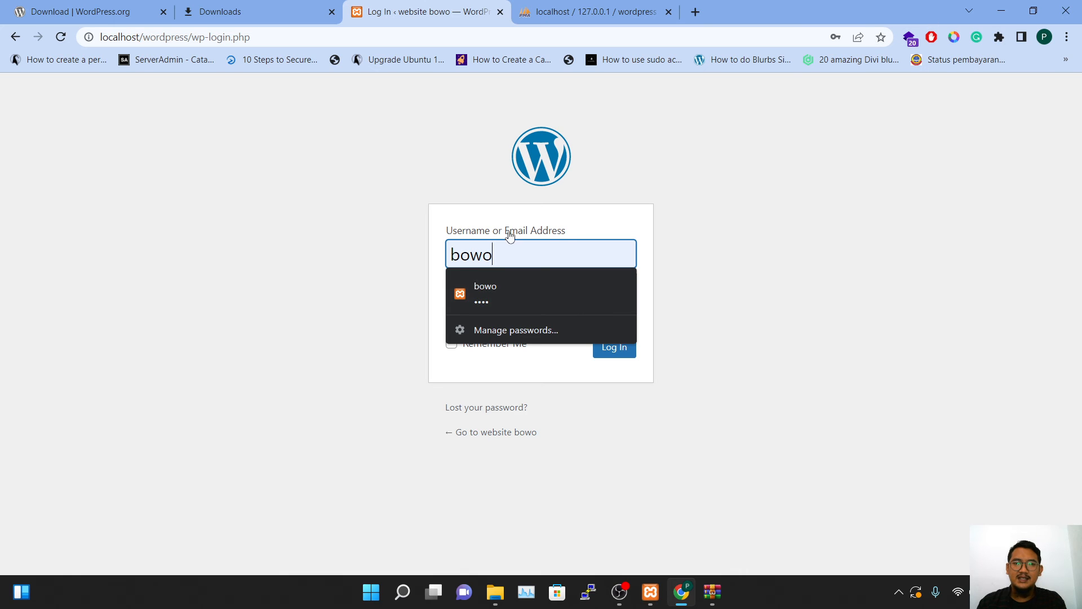
{"action": "left_click", "coordinate": [460, 192]}
{"action": "left_click_drag", "start_coordinate": [519, 259], "coordinate": [424, 272]}
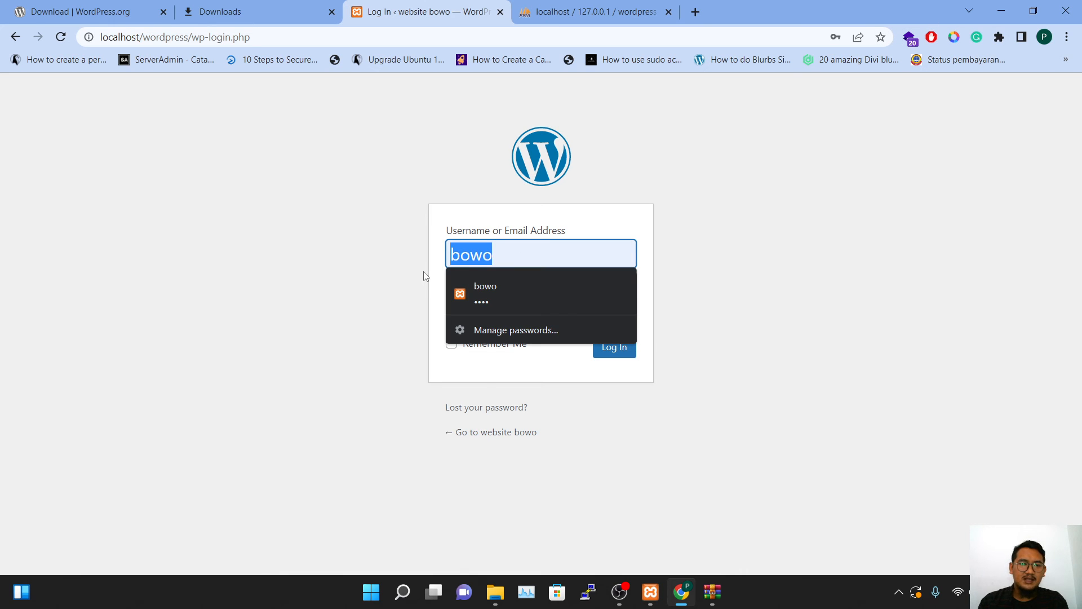
{"action": "type", "text": "bowo"}
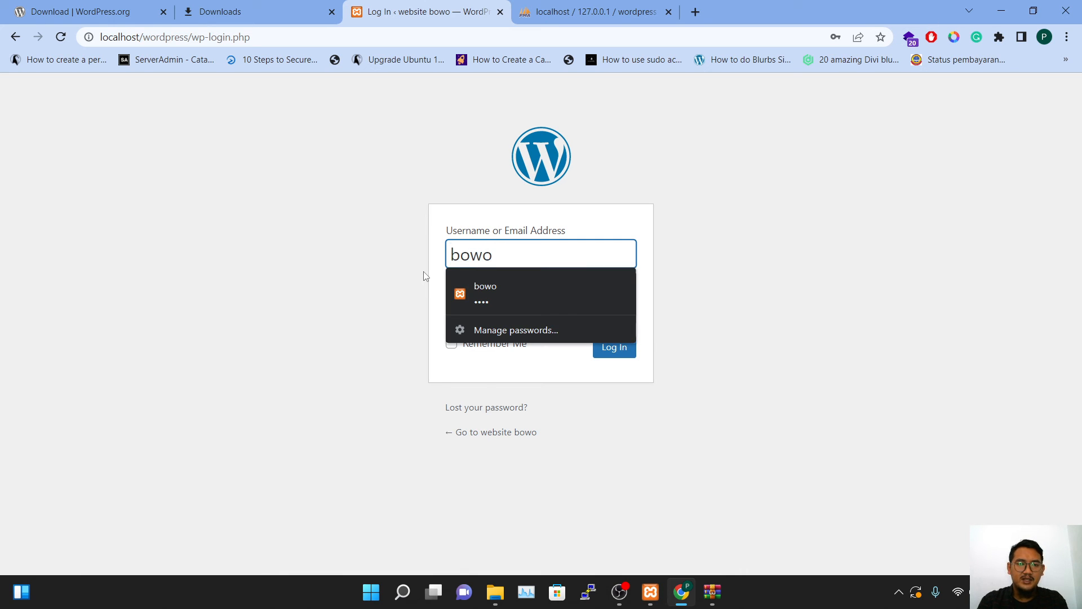
{"action": "key", "text": "Tab"}
{"action": "type", "text": "••••"}
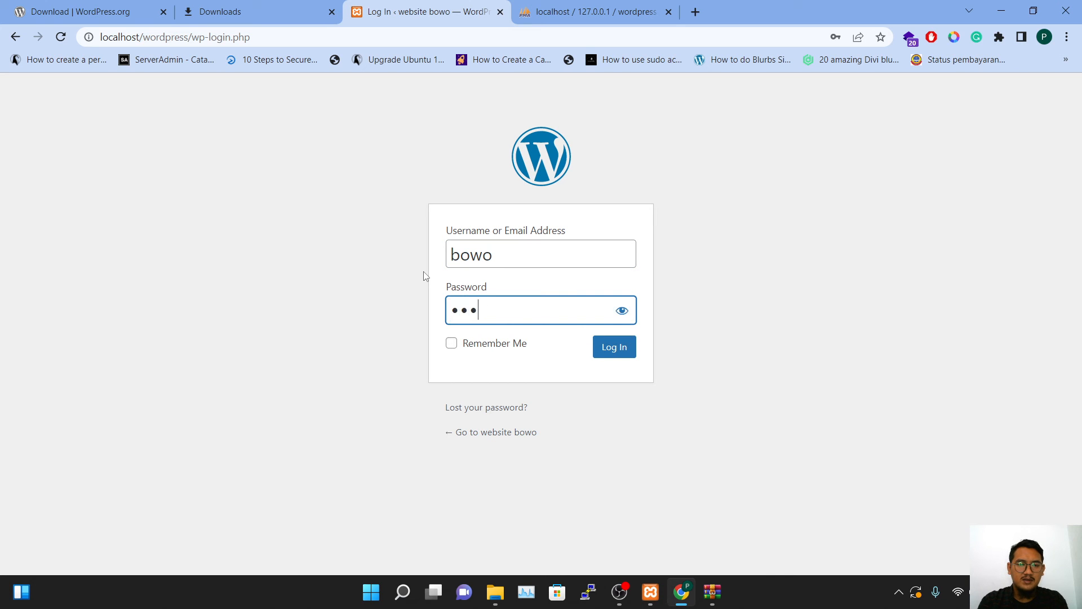
{"action": "key", "text": "Return"}
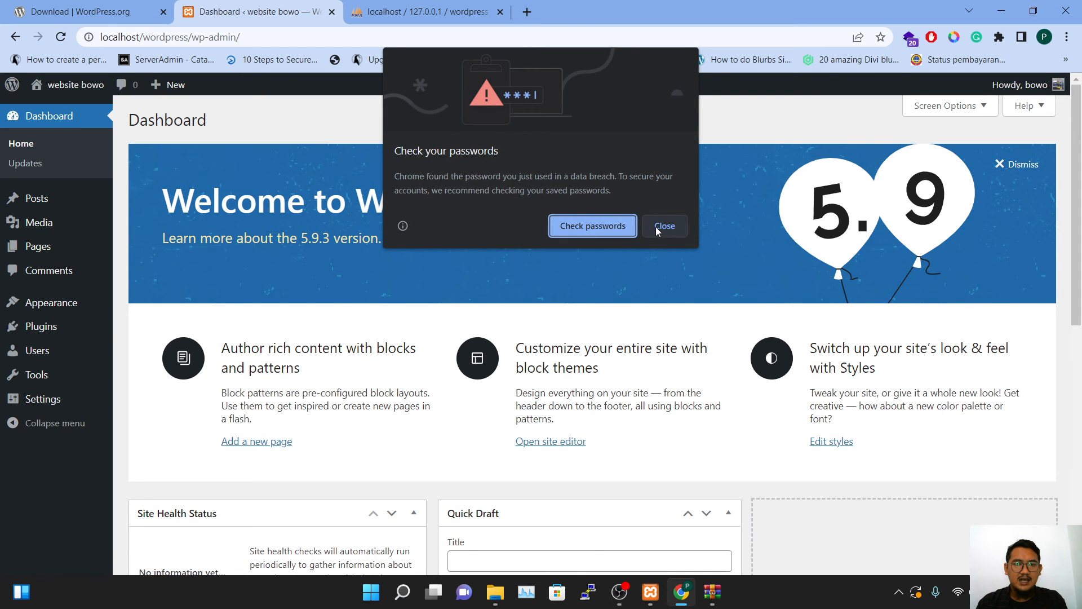
Close Chrome's 'Check your passwords' dialog to reveal the Dashboard welcome panel
{"action": "left_click", "coordinate": [656, 228]}
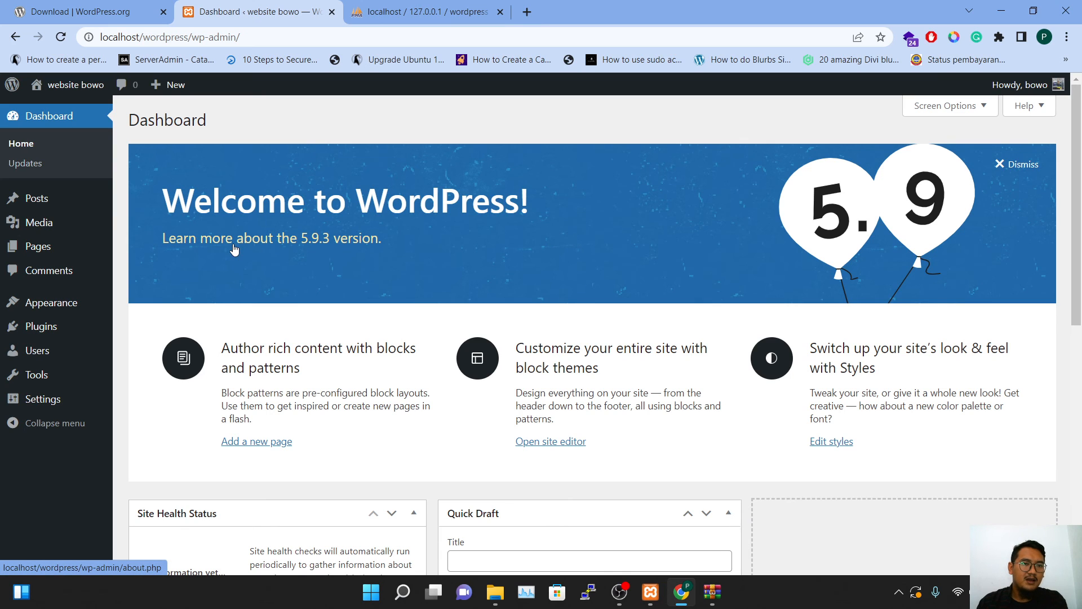
Visit the localhost/wordpress/ front page and scroll through its Hello world! post
{"action": "mouse_move", "coordinate": [76, 92]}
{"action": "left_click", "coordinate": [48, 111]}
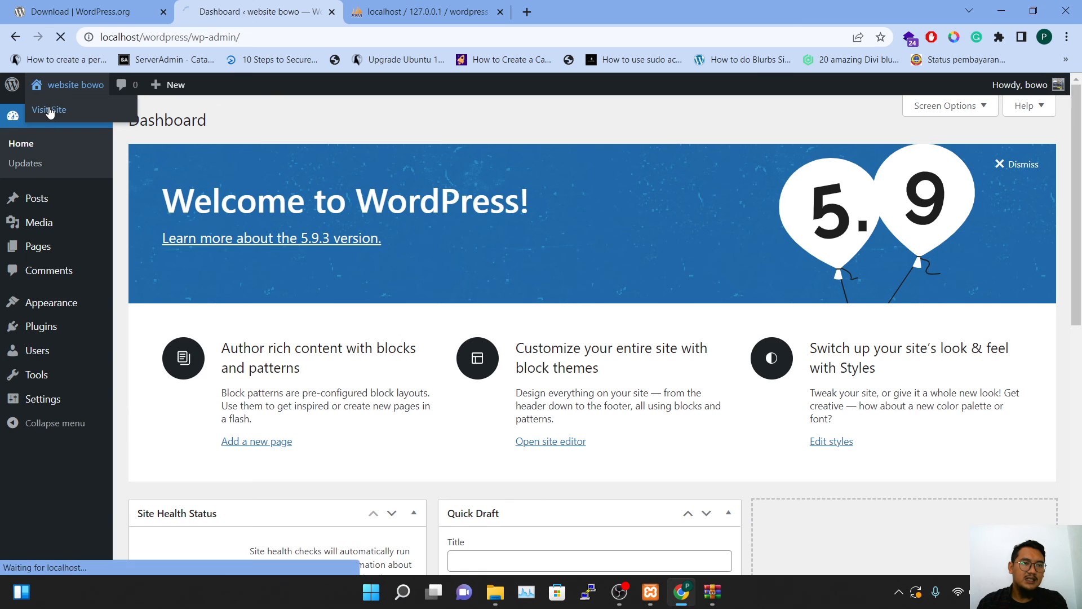
{"action": "scroll", "coordinate": [505, 365], "scroll_direction": "down", "scroll_amount": 6}
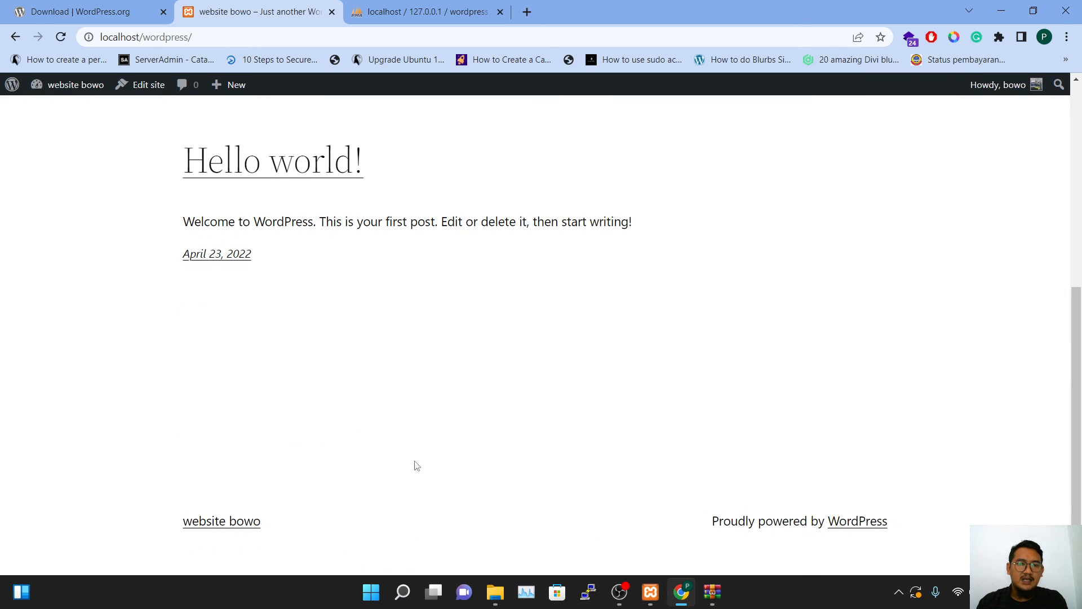
{"action": "scroll", "coordinate": [314, 551], "scroll_direction": "up", "scroll_amount": 7}
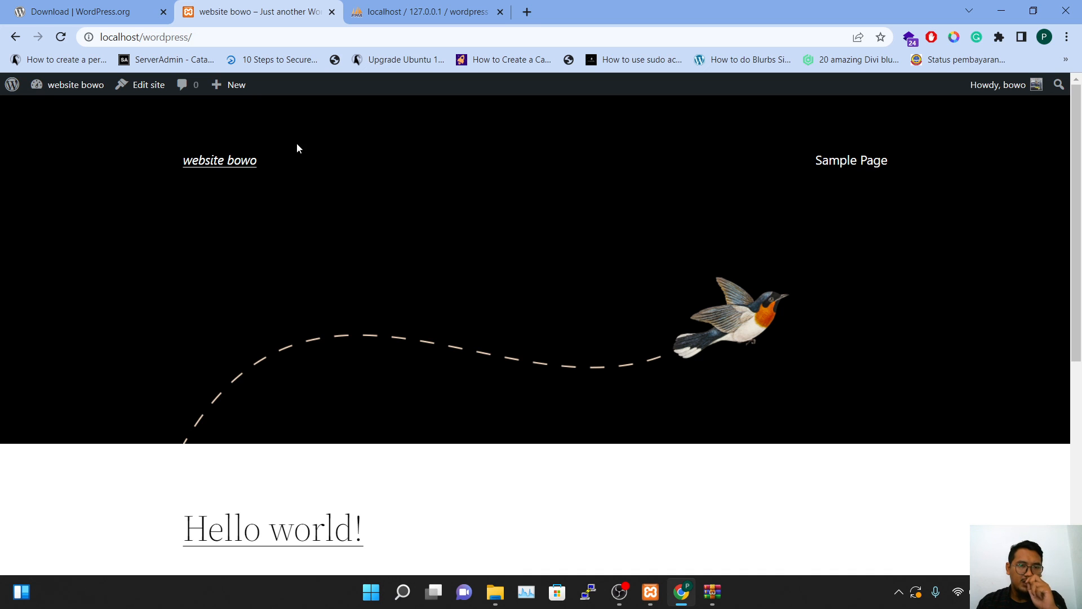
{"action": "scroll", "coordinate": [746, 355], "scroll_direction": "down", "scroll_amount": 6}
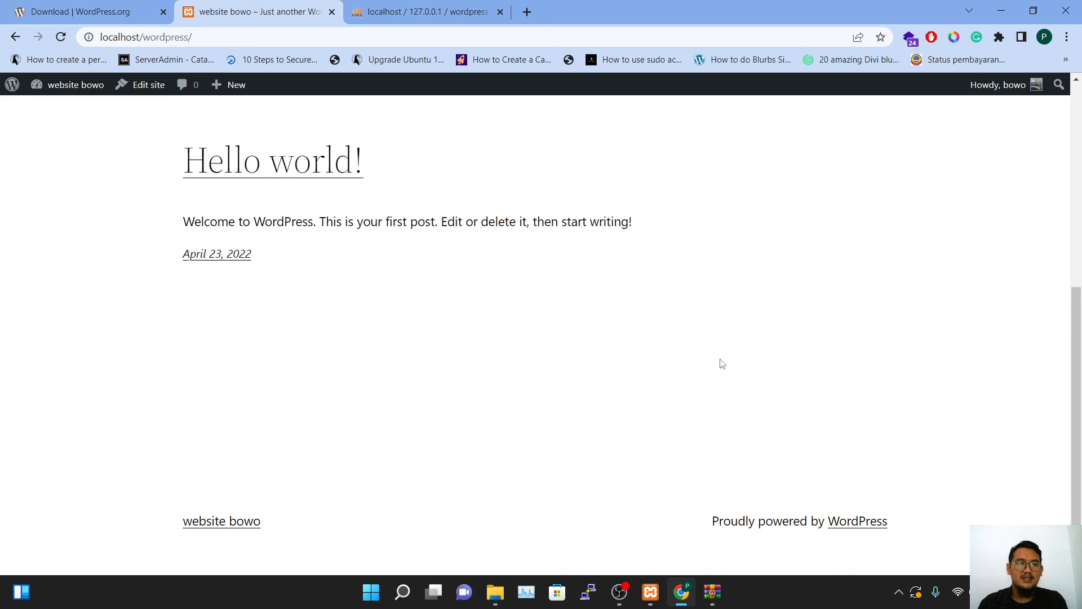
{"action": "scroll", "coordinate": [648, 356], "scroll_direction": "up", "scroll_amount": 6}
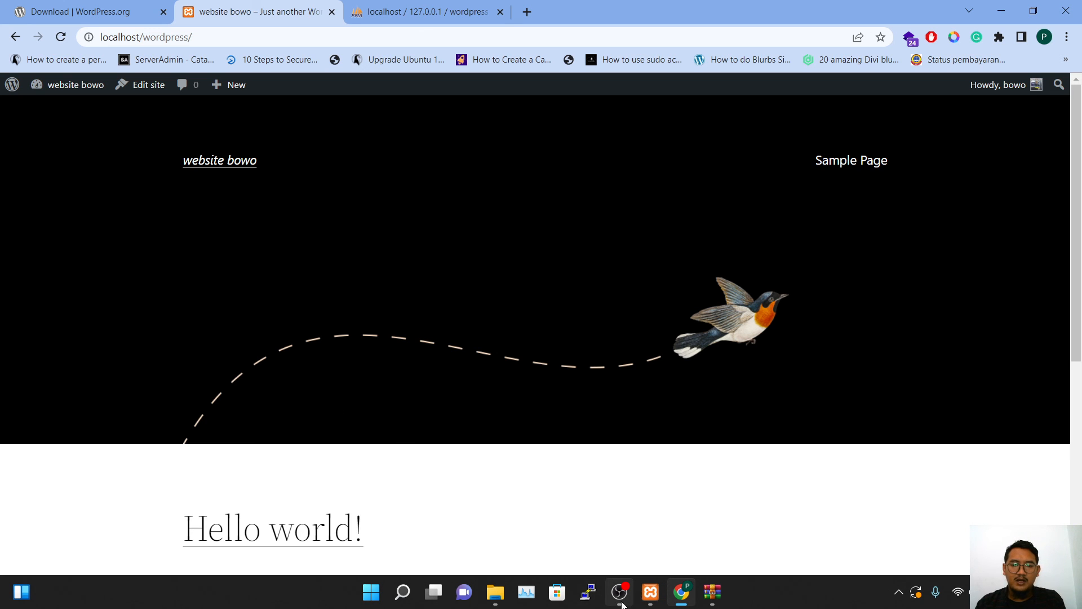
{"action": "mouse_move", "coordinate": [626, 606]}
{"action": "left_click", "coordinate": [664, 550]}
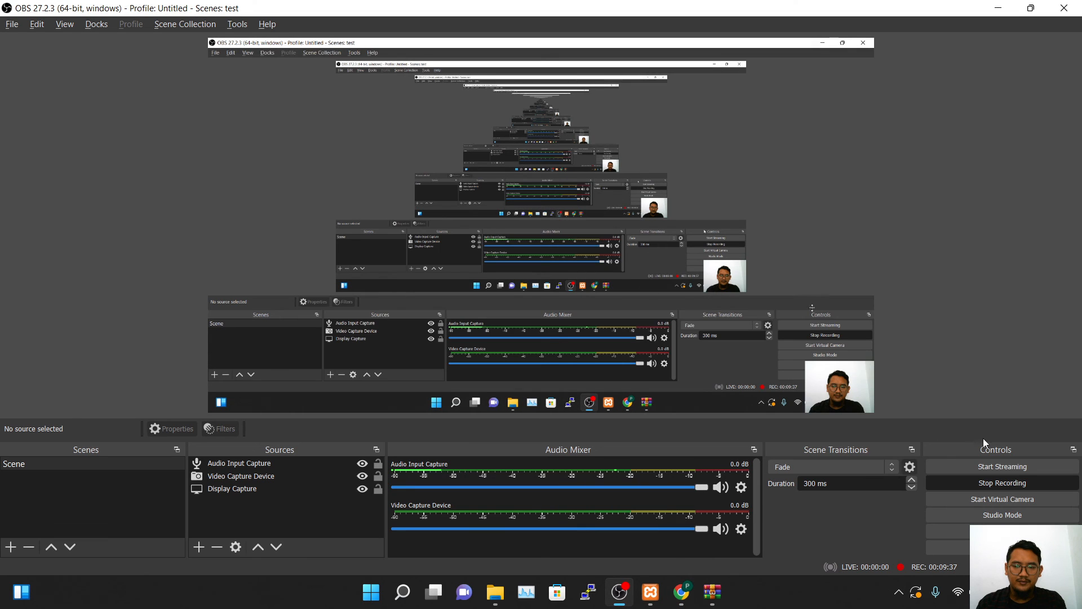